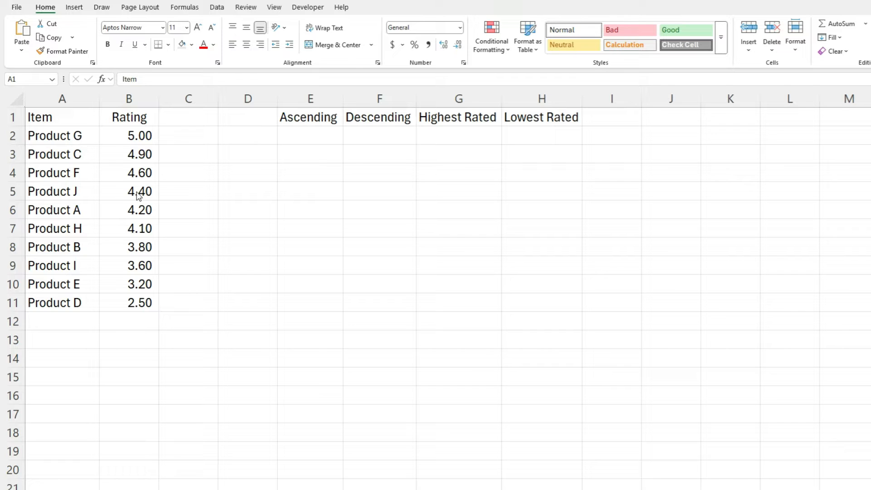
Enter =SORT(A2:A11,1,1) in E2 to list the items in ascending order.
{"action": "left_click", "coordinate": [322, 137]}
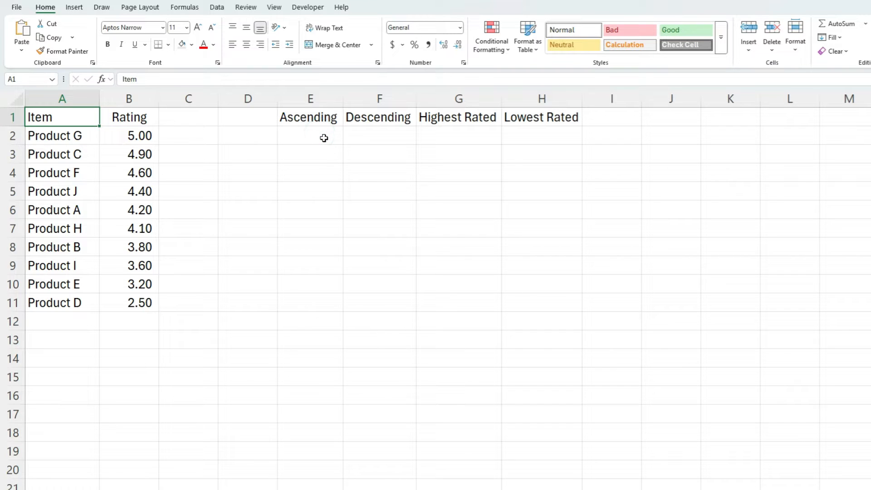
{"action": "left_click", "coordinate": [324, 138]}
{"action": "type", "text": "=sort"}
{"action": "key", "text": "Tab"}
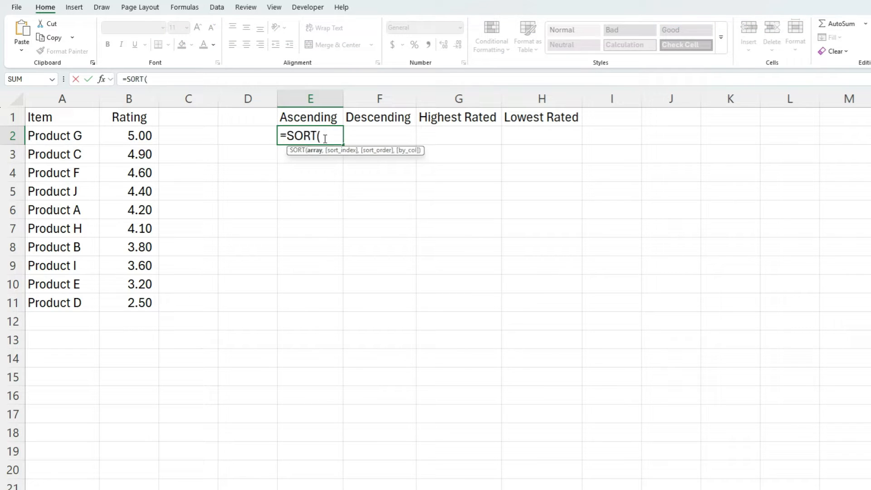
{"action": "left_click_drag", "start_coordinate": [84, 135], "coordinate": [81, 303]}
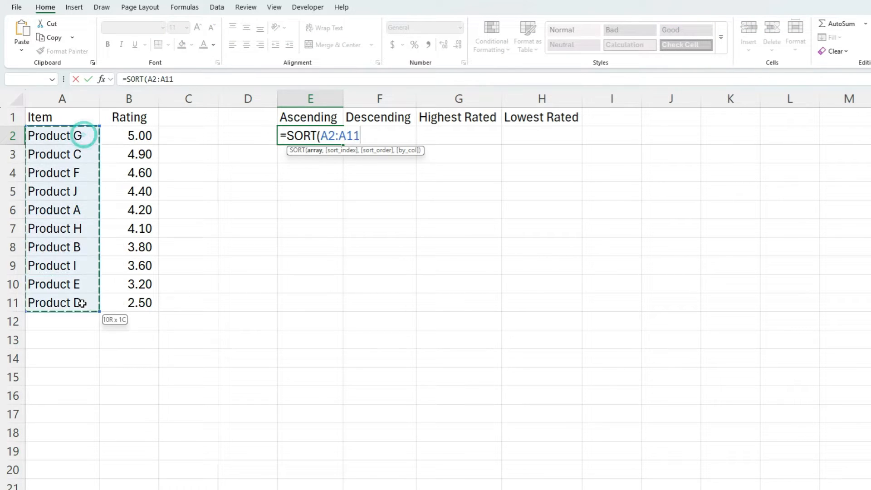
{"action": "type", "text": ","}
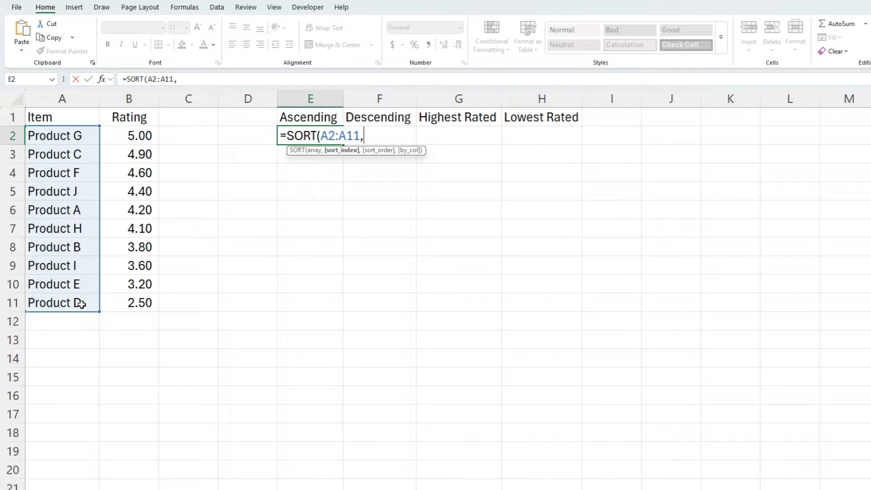
{"action": "type", "text": "1,"}
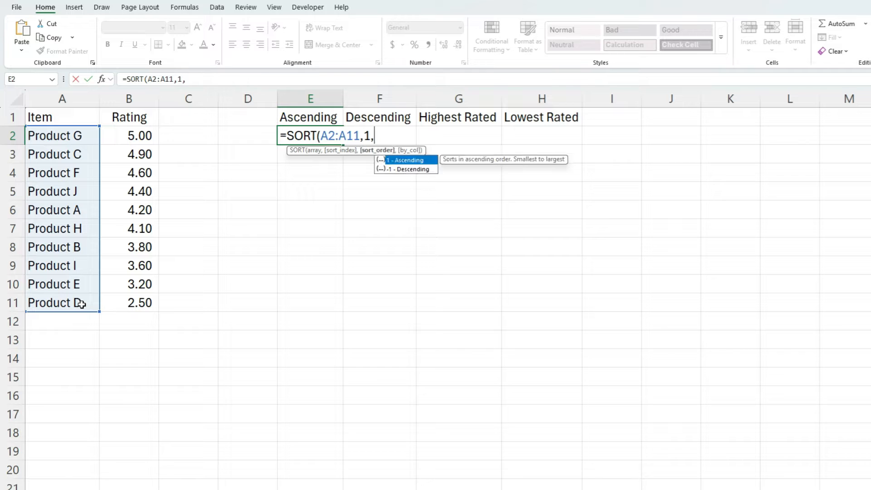
{"action": "type", "text": "1)"}
{"action": "key", "text": "ctrl+Return"}
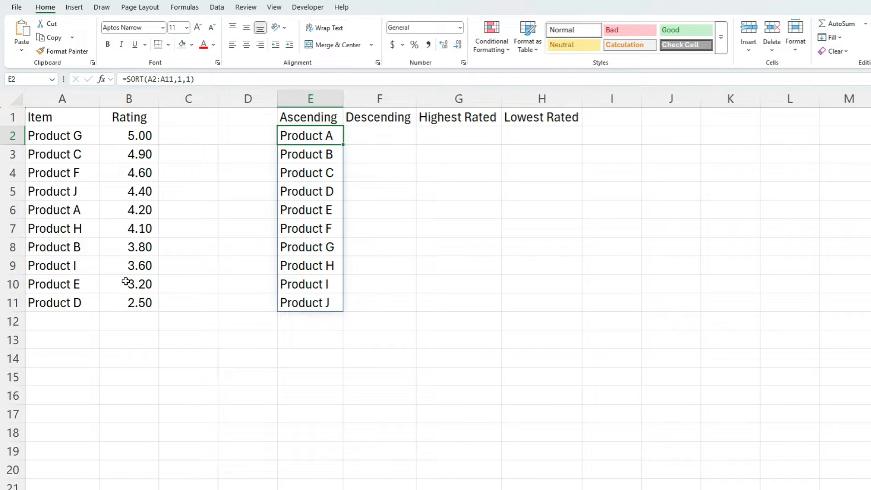
Copy E2's formula into F2 and change its sort order to -1 for a descending list.
{"action": "left_click", "coordinate": [171, 79]}
{"action": "triple_click", "coordinate": [171, 79]}
{"action": "key", "text": "ctrl+c"}
{"action": "key", "text": "Escape"}
{"action": "left_click", "coordinate": [375, 138]}
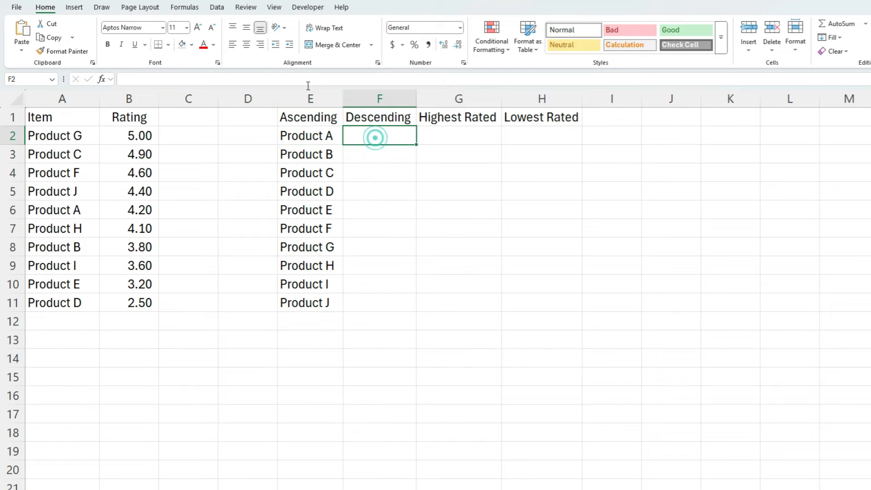
{"action": "left_click", "coordinate": [304, 78]}
{"action": "key", "text": "ctrl+v"}
{"action": "left_click", "coordinate": [187, 80]}
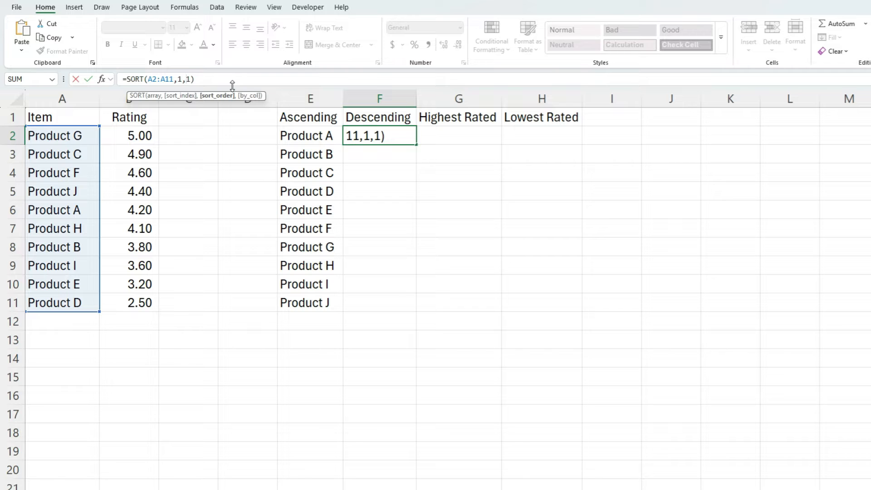
{"action": "type", "text": "-"}
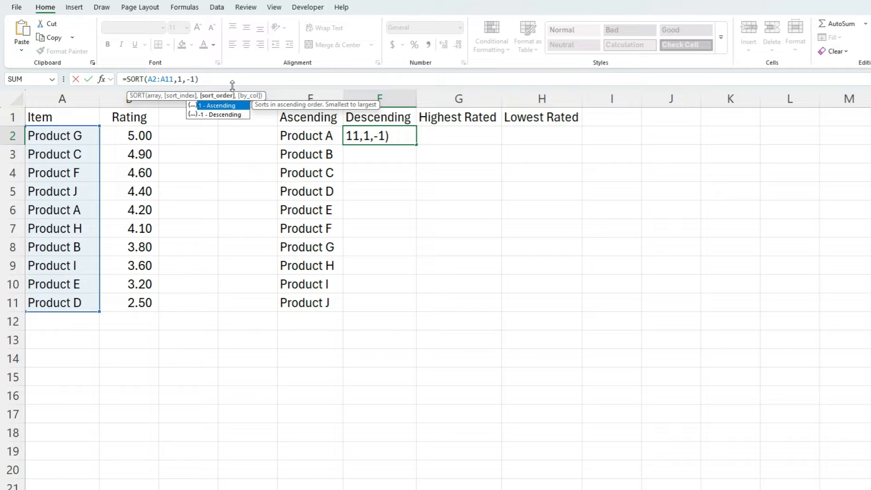
{"action": "key", "text": "Return"}
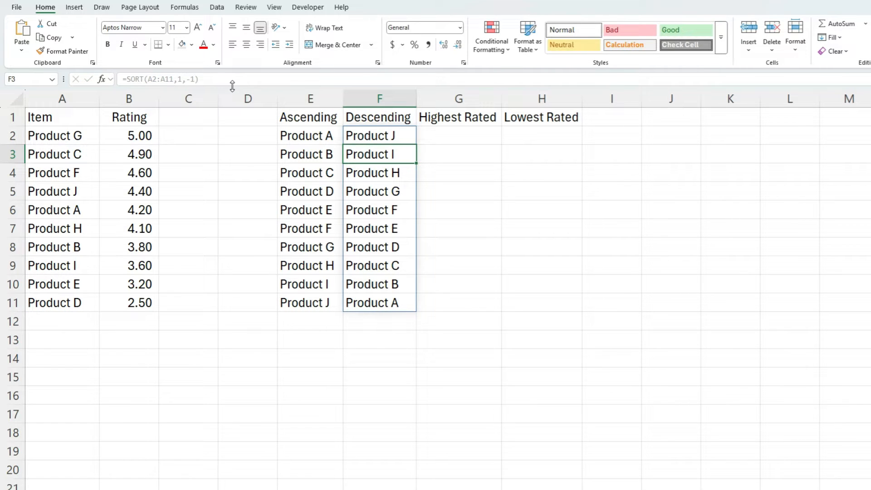
Enter =SORT(A2:B11,2,-1) in G2 to sort items and ratings by rating, highest first.
{"action": "key", "text": "Up"}
{"action": "key", "text": "Right"}
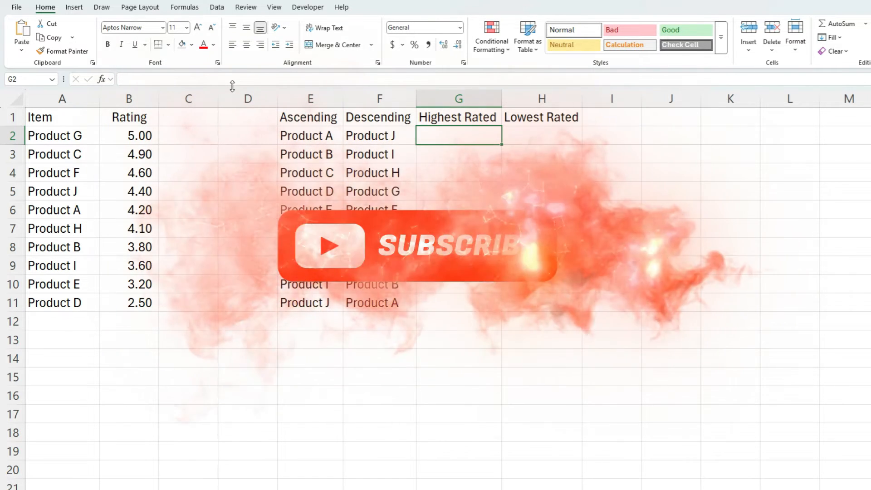
{"action": "type", "text": "=sort("}
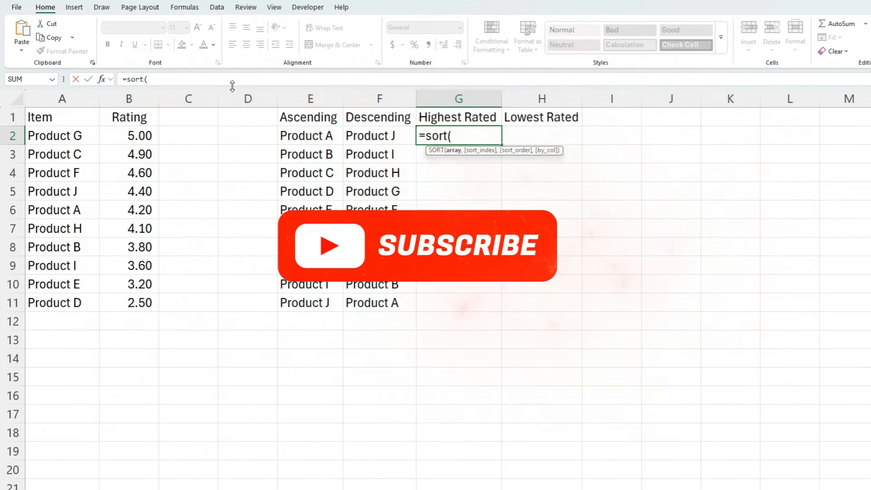
{"action": "left_click_drag", "start_coordinate": [53, 133], "coordinate": [141, 299]}
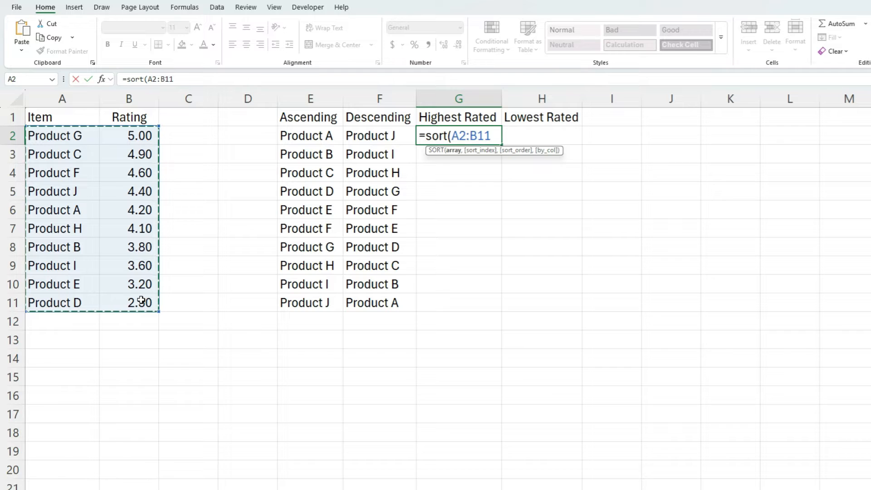
{"action": "type", "text": ","}
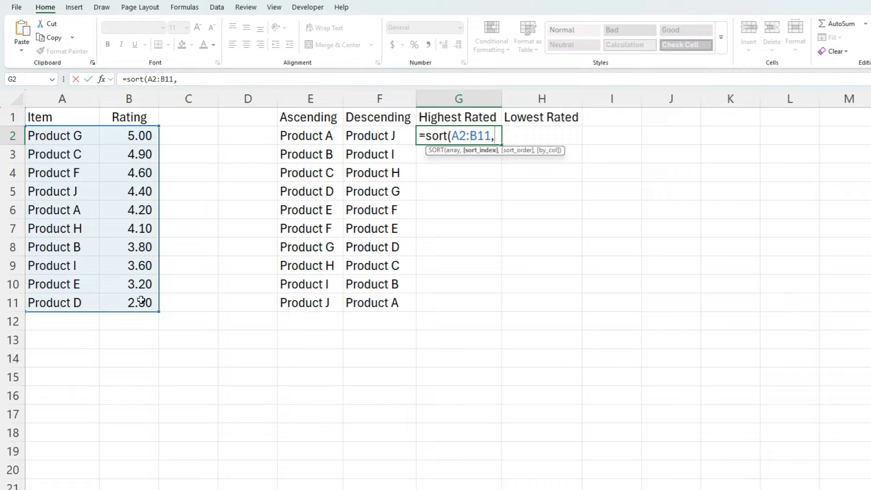
{"action": "type", "text": "2,"}
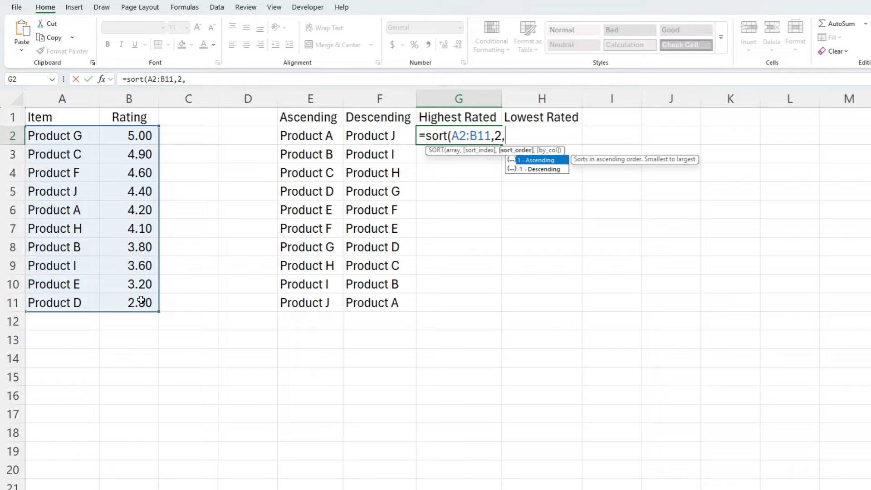
{"action": "type", "text": "-1)"}
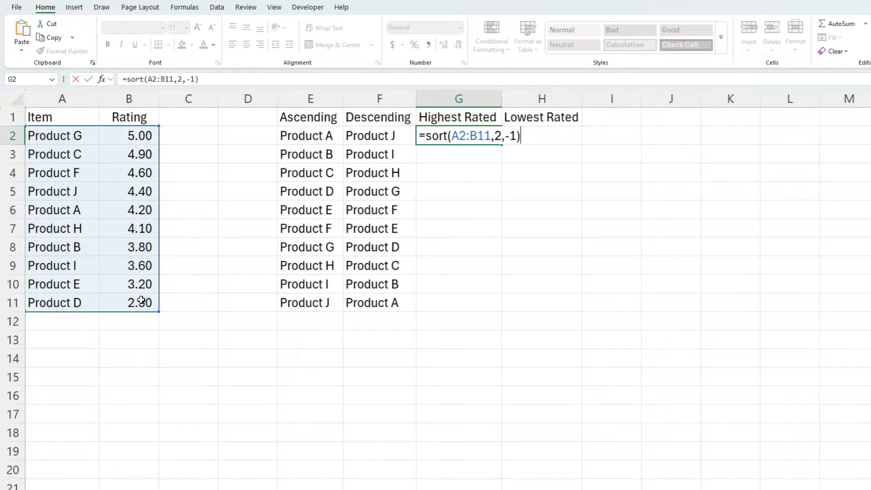
{"action": "key", "text": "ctrl+Return"}
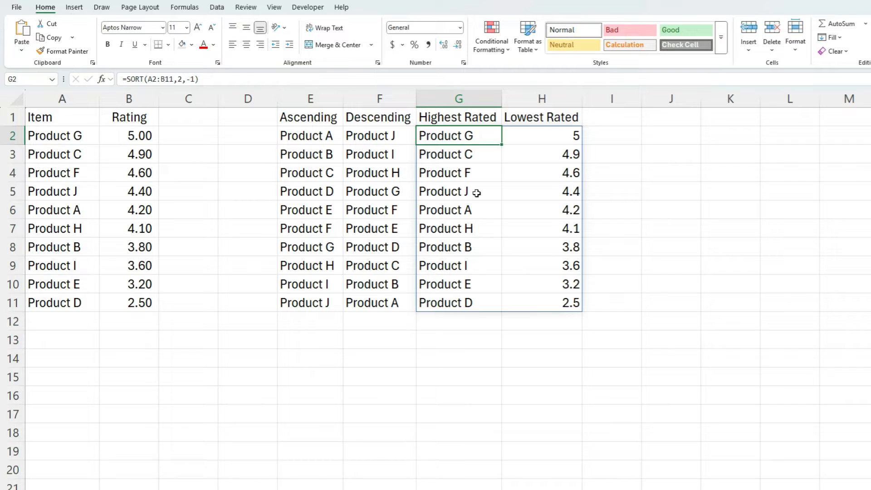
Wrap G2's formula in INDEX with column 1 so only the item names are returned.
{"action": "left_click", "coordinate": [125, 80]}
{"action": "type", "text": "index("}
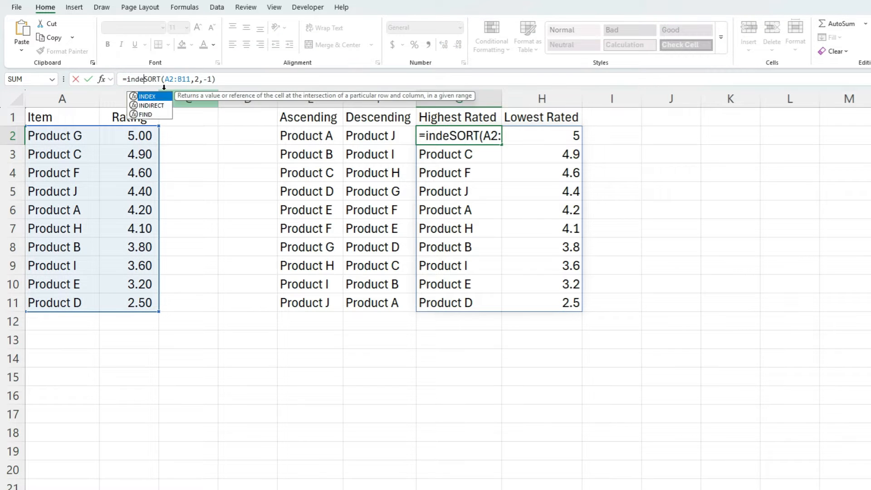
{"action": "key", "text": "End"}
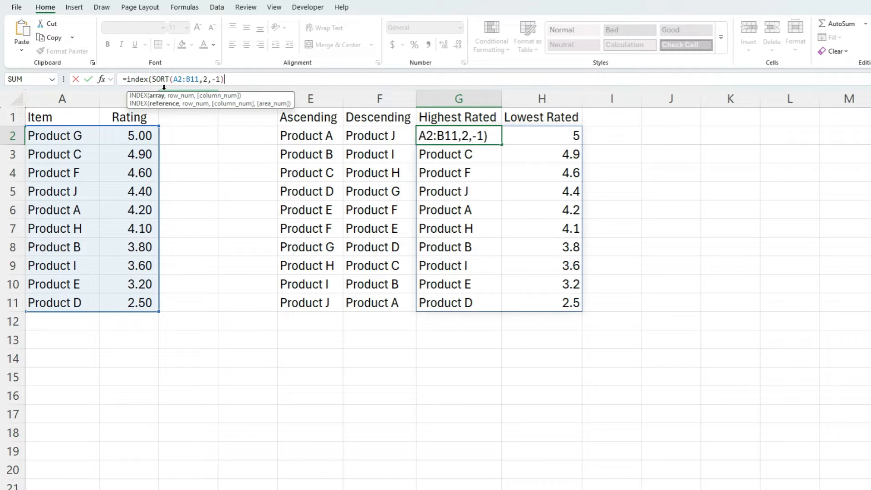
{"action": "type", "text": ",,"}
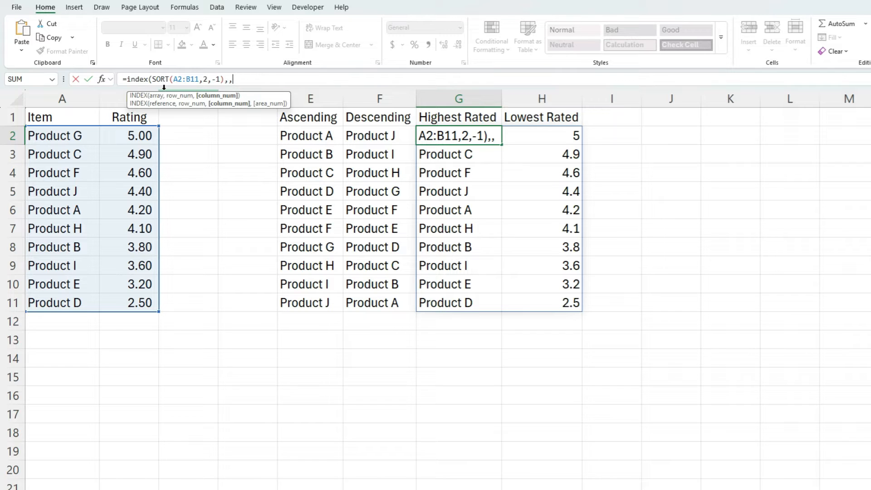
{"action": "type", "text": "1"}
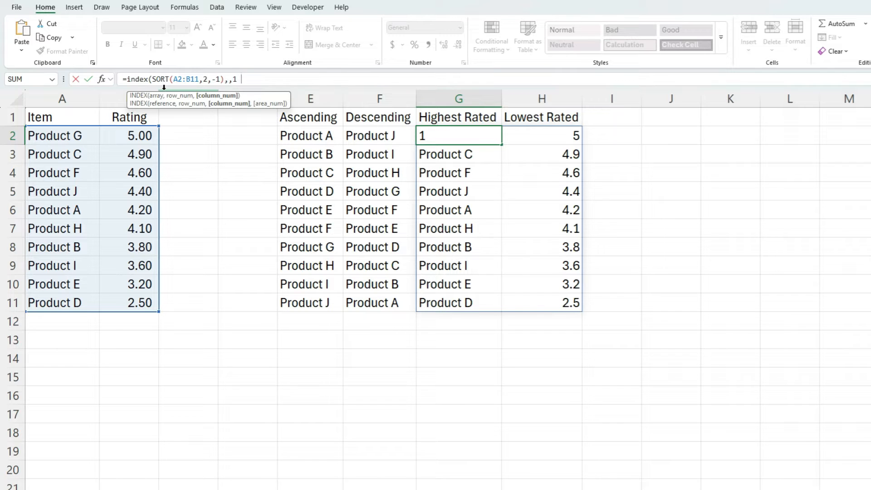
{"action": "type", "text": ")"}
{"action": "key", "text": "Return"}
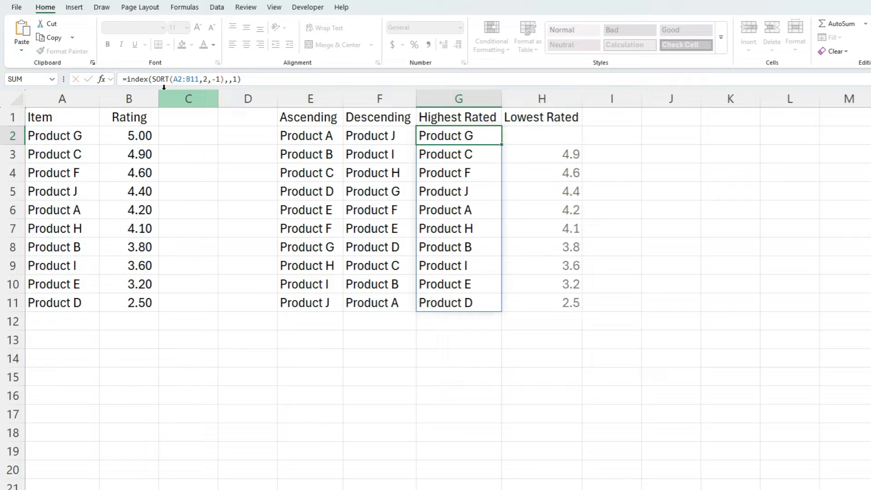
{"action": "key", "text": "Up"}
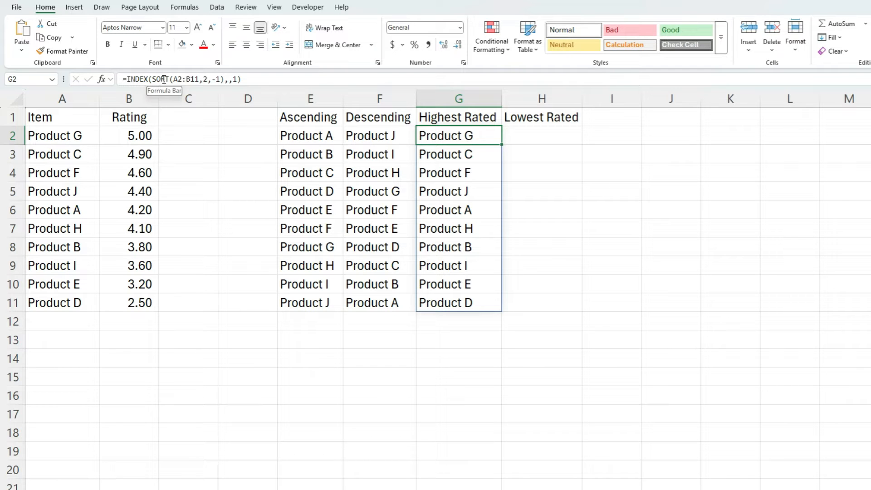
Copy G2's formula into H2 and remove the minus sign so the sort order becomes 1 for lowest rated.
{"action": "triple_click", "coordinate": [164, 79]}
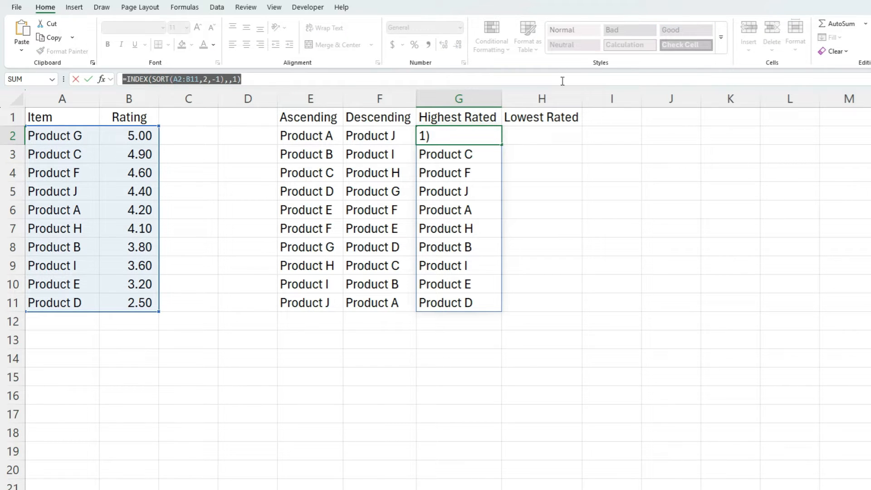
{"action": "key", "text": "ctrl+x"}
{"action": "key", "text": "Escape"}
{"action": "left_click", "coordinate": [542, 131]}
{"action": "left_click", "coordinate": [157, 80]}
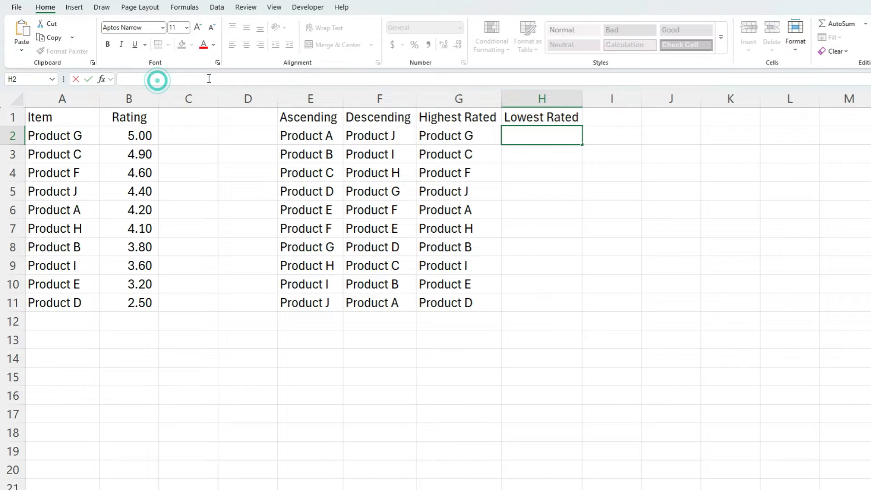
{"action": "key", "text": "ctrl+v"}
{"action": "left_click", "coordinate": [215, 79]}
{"action": "key", "text": "BackSpace"}
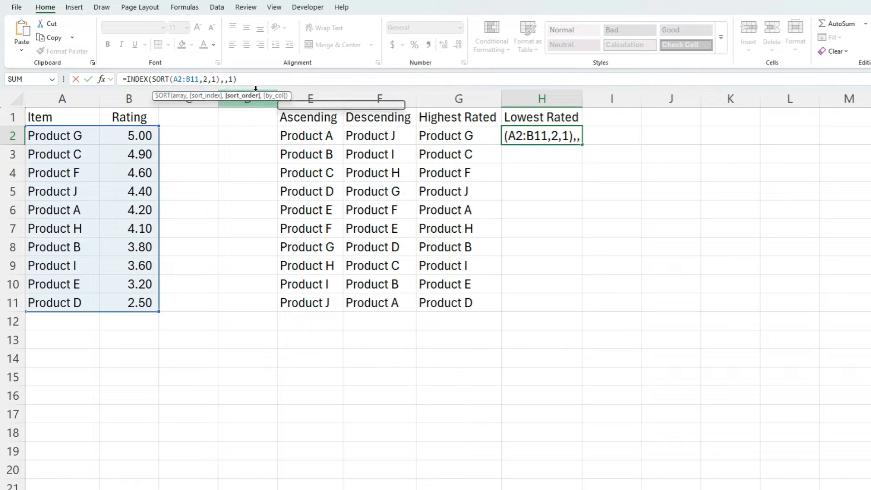
{"action": "key", "text": "ctrl+Return"}
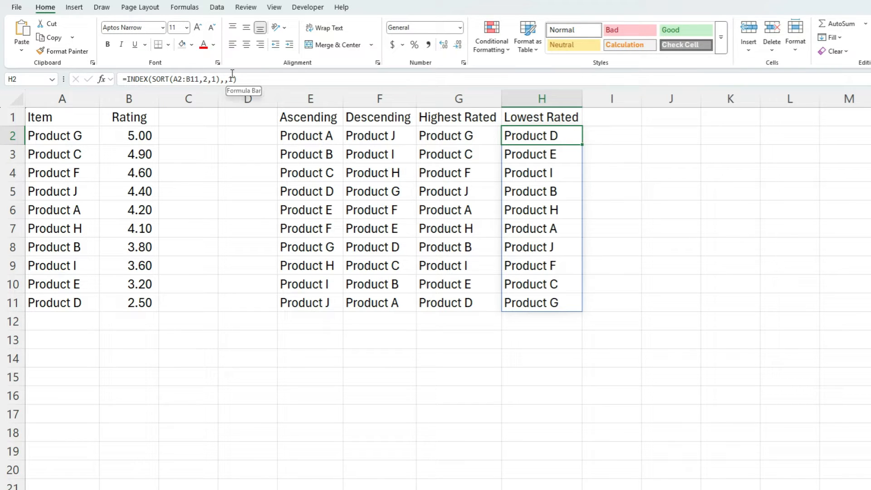
Clear all formula results from E2:H11.
{"action": "left_click_drag", "start_coordinate": [313, 135], "coordinate": [533, 295]}
{"action": "key", "text": "Delete"}
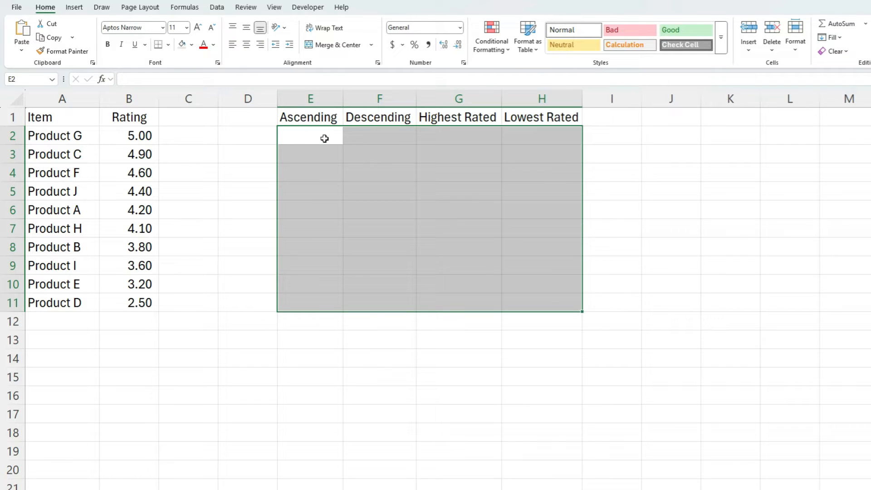
Enter =SORTBY(A2:A11,A2:A11,1) in E2 to list the items in ascending order.
{"action": "left_click", "coordinate": [324, 136]}
{"action": "type", "text": "=sortby"}
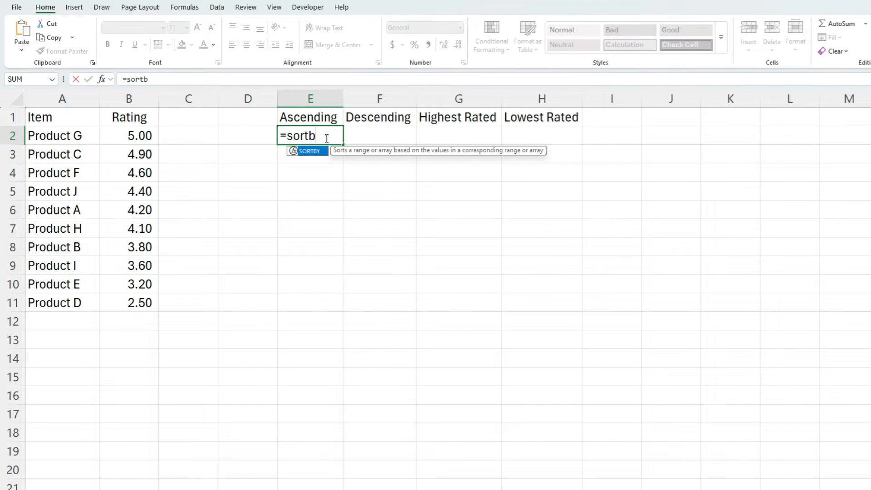
{"action": "key", "text": "Tab"}
{"action": "left_click_drag", "start_coordinate": [80, 134], "coordinate": [79, 298]}
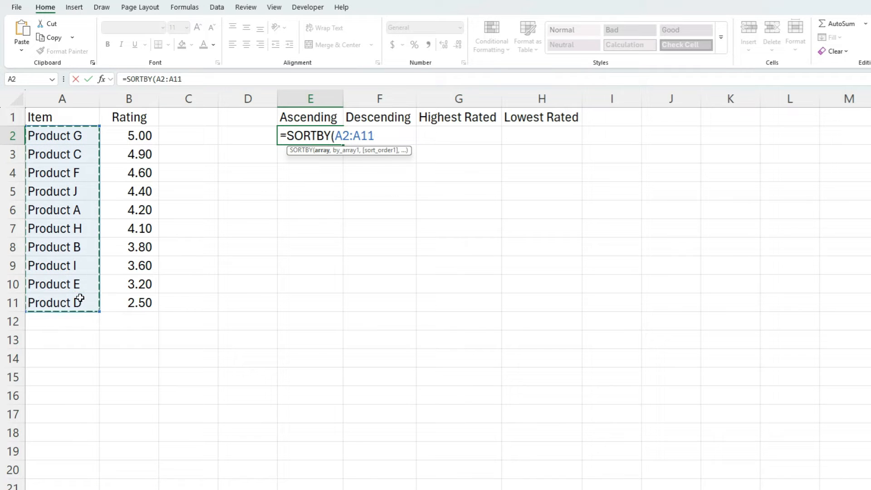
{"action": "type", "text": ","}
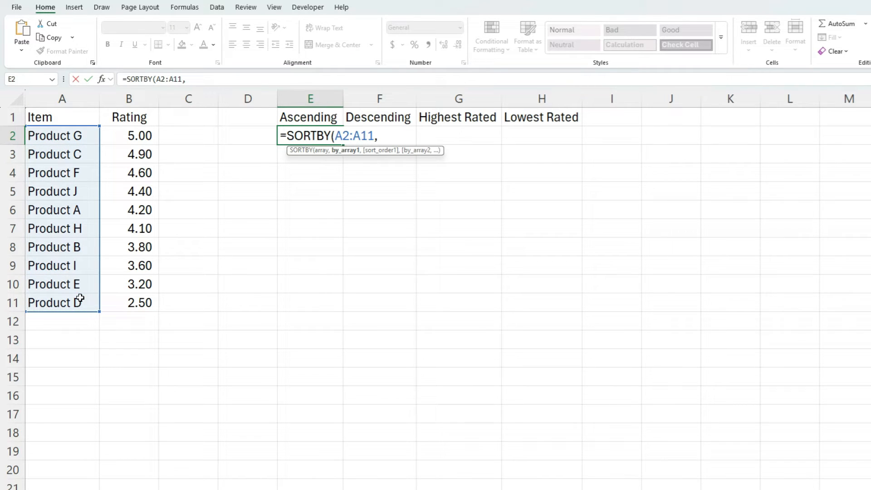
{"action": "left_click_drag", "start_coordinate": [68, 136], "coordinate": [70, 303]}
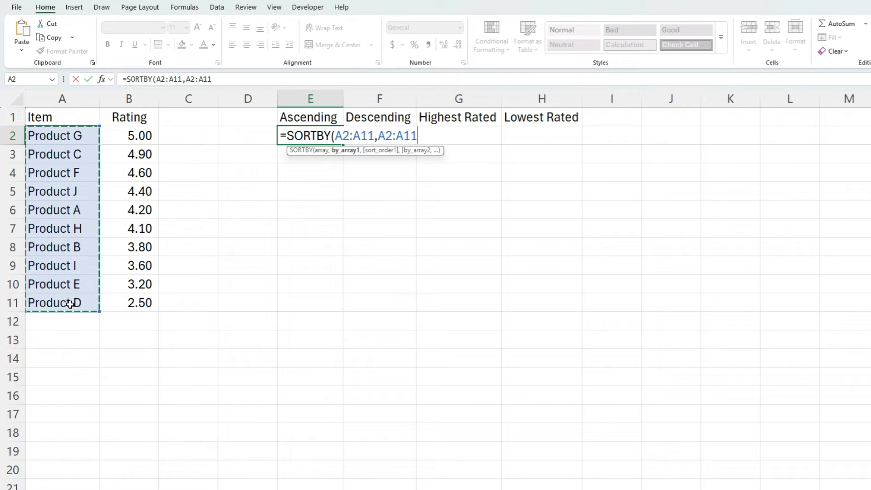
{"action": "type", "text": ","}
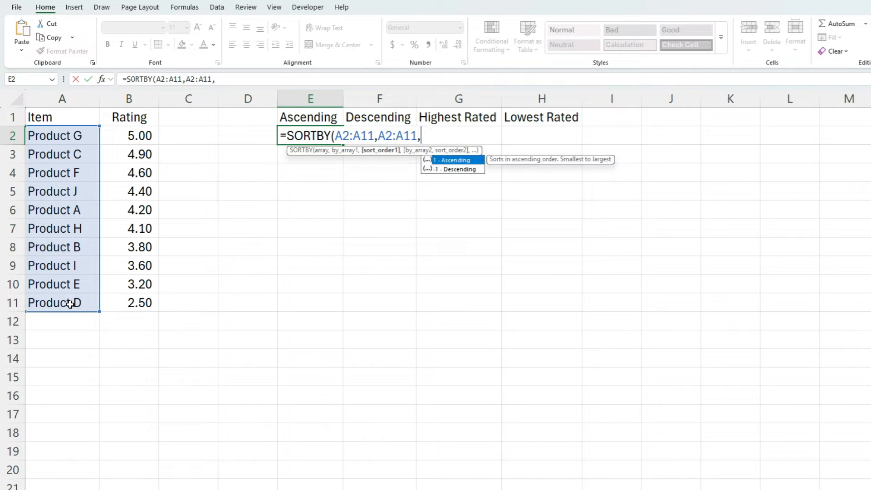
{"action": "type", "text": "1)"}
{"action": "key", "text": "ctrl+Return"}
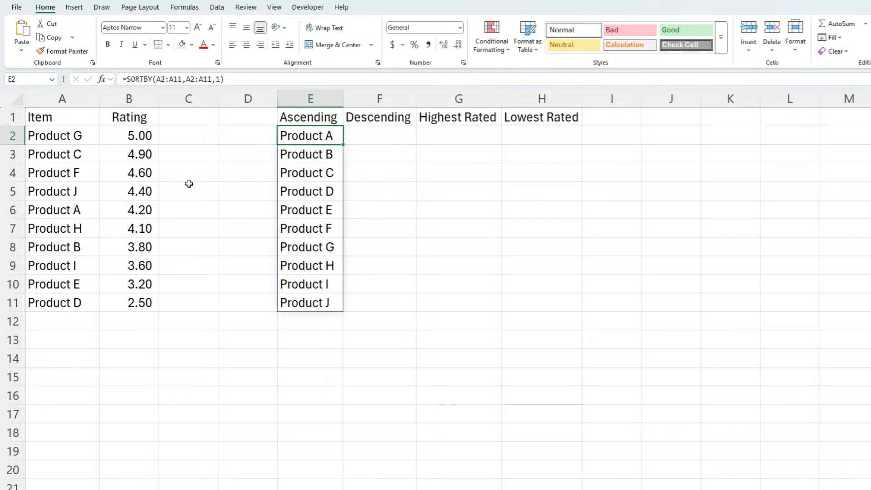
Copy E2's formula into F2 and change its sort order to -1 so the items list in descending order.
{"action": "triple_click", "coordinate": [232, 82]}
{"action": "key", "text": "Escape"}
{"action": "left_click", "coordinate": [369, 135]}
{"action": "left_click", "coordinate": [362, 78]}
{"action": "key", "text": "ctrl+v"}
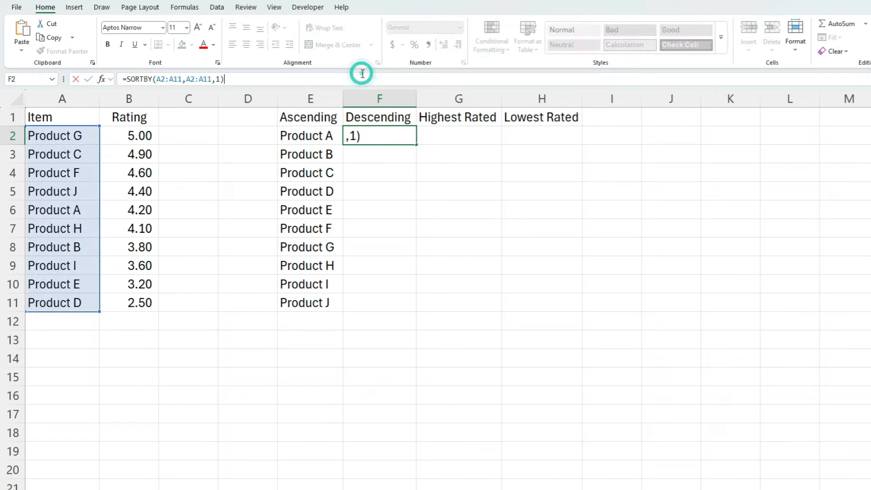
{"action": "key", "text": "Return"}
{"action": "key", "text": "Up"}
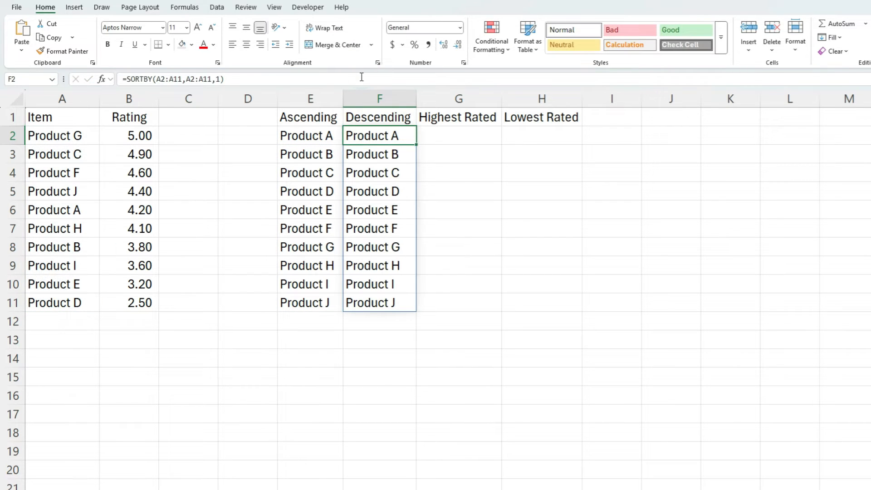
{"action": "left_click", "coordinate": [223, 78]}
{"action": "left_click", "coordinate": [219, 78]}
{"action": "type", "text": "-"}
{"action": "key", "text": "Return"}
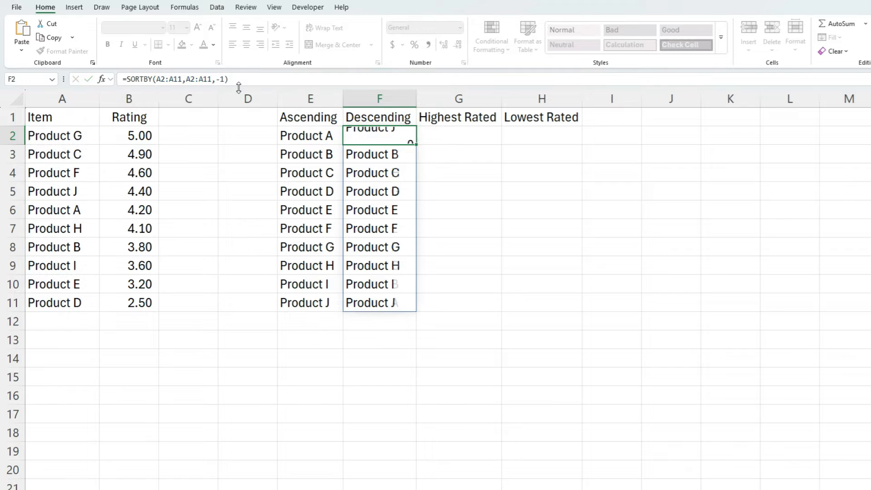
Enter =SORTBY(A2:A11,B2:B11,-1) in G2 to list items from highest to lowest rating.
{"action": "key", "text": "Up"}
{"action": "key", "text": "Right"}
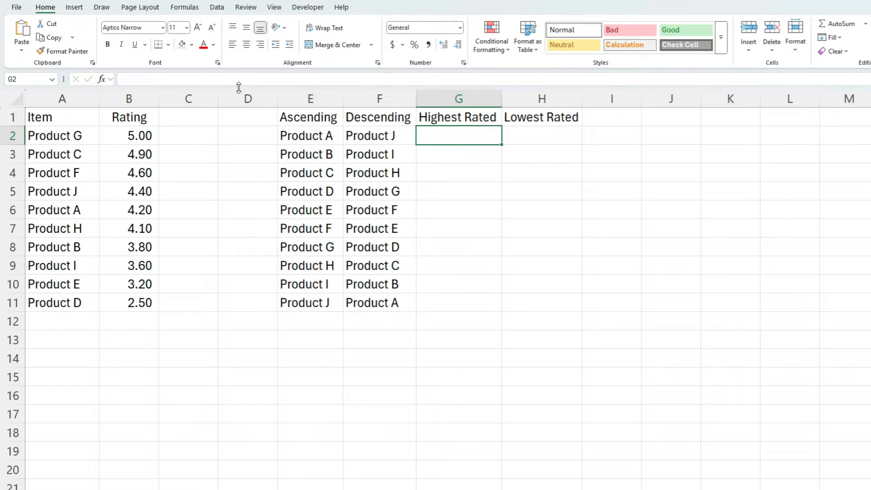
{"action": "type", "text": "=sortby"}
{"action": "key", "text": "Tab"}
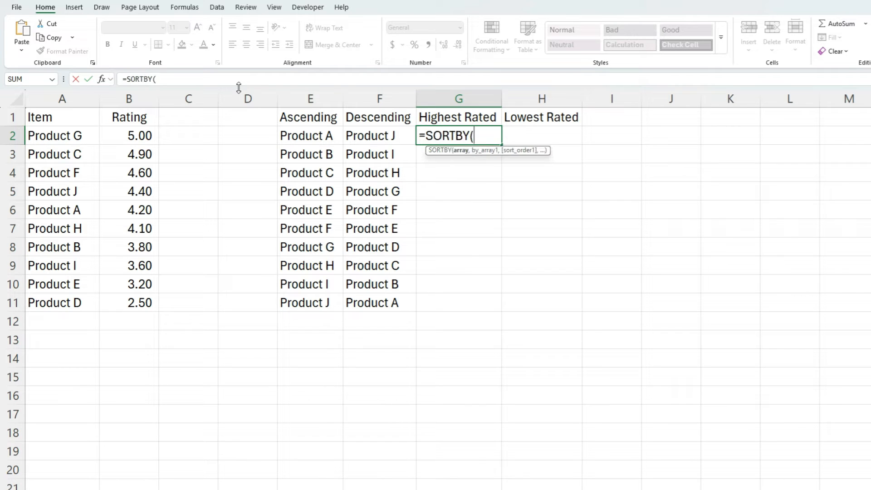
{"action": "left_click_drag", "start_coordinate": [44, 134], "coordinate": [53, 295]}
{"action": "type", "text": ","}
{"action": "left_click_drag", "start_coordinate": [144, 135], "coordinate": [150, 304]}
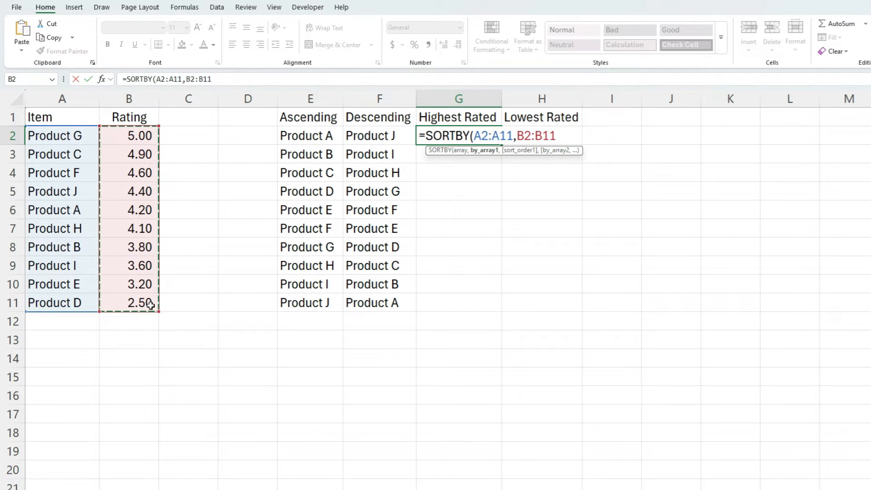
{"action": "type", "text": ","}
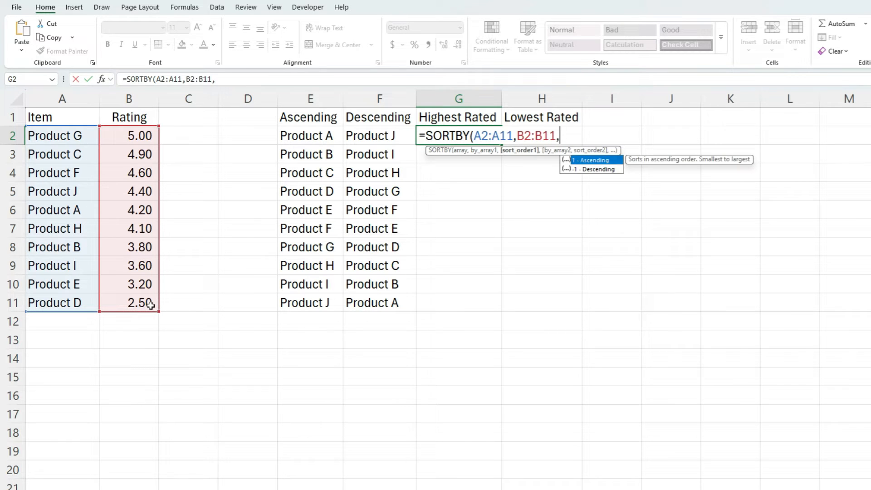
{"action": "type", "text": "-1)"}
{"action": "key", "text": "Return"}
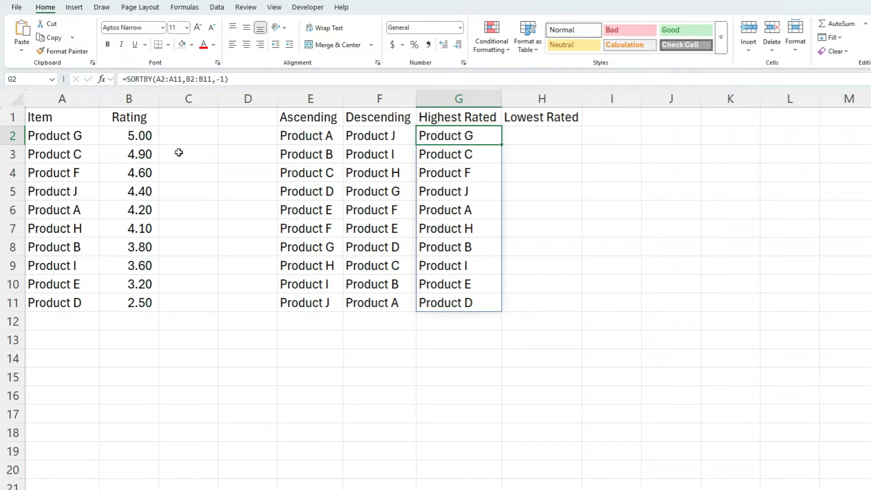
Copy G2's formula into H2 and change its sort order to 1 to list the lowest rated items first.
{"action": "left_click", "coordinate": [209, 80]}
{"action": "triple_click", "coordinate": [207, 80]}
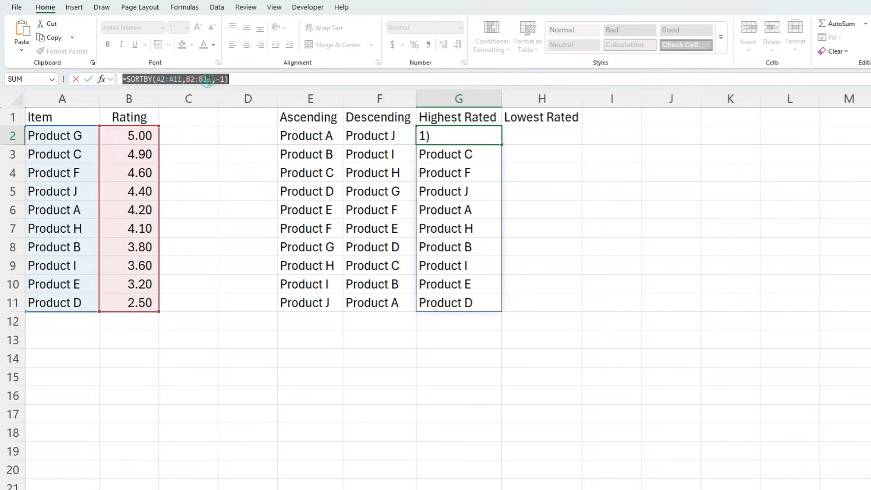
{"action": "key", "text": "ctrl+c"}
{"action": "key", "text": "Escape"}
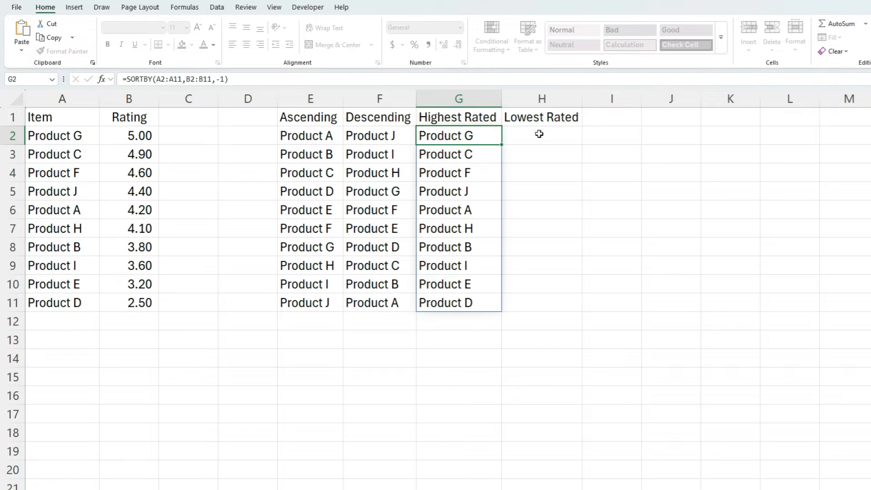
{"action": "left_click", "coordinate": [538, 133]}
{"action": "left_click", "coordinate": [402, 78]}
{"action": "key", "text": "BackSpace"}
{"action": "key", "text": "BackSpace"}
{"action": "key", "text": "BackSpace"}
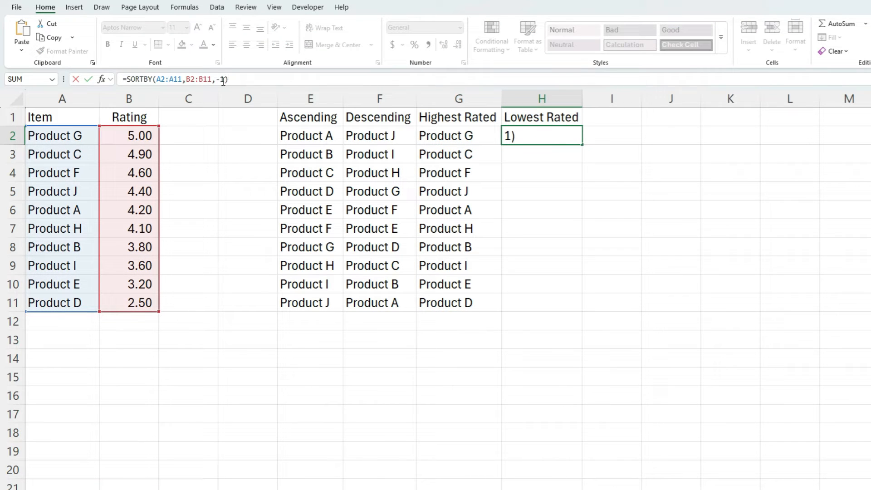
{"action": "type", "text": "1"}
{"action": "key", "text": "Return"}
{"action": "key", "text": "Up"}
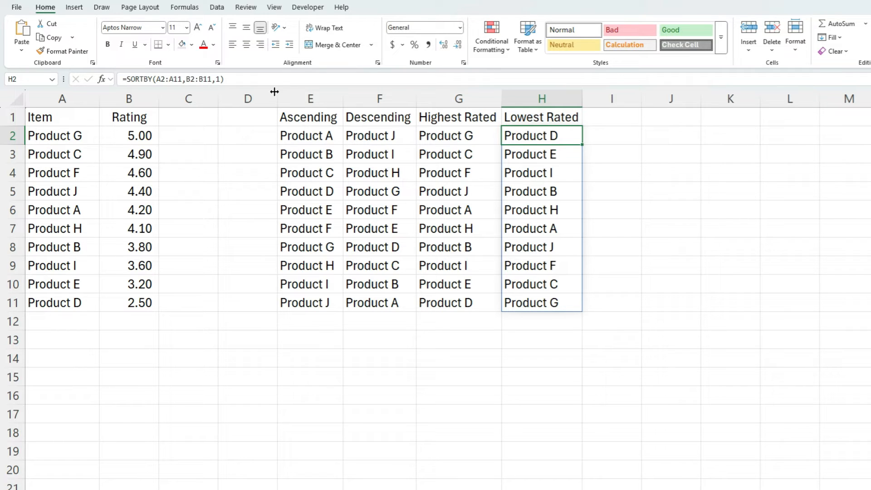
Enter =SORTBY(A24:A33,B24:B33,-1) in E24 to sort the second item list by rating, highest first.
{"action": "key", "text": "alt+Tab"}
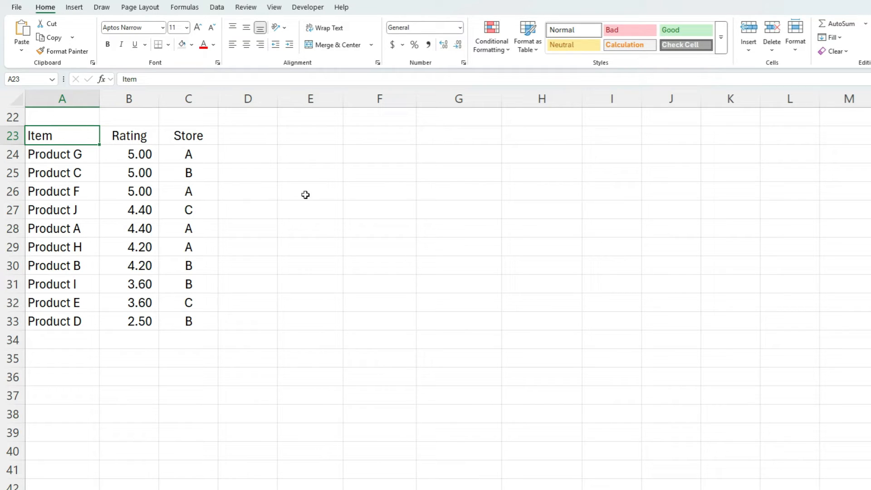
{"action": "left_click", "coordinate": [293, 158]}
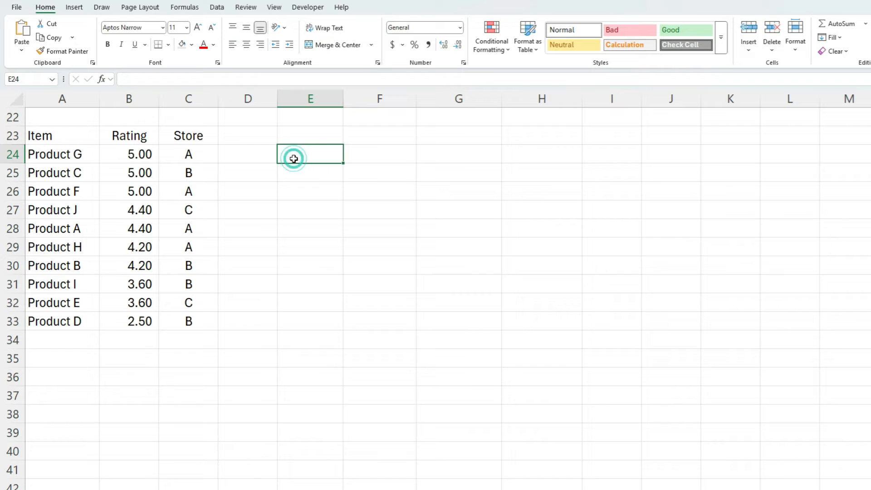
{"action": "type", "text": "=sort("}
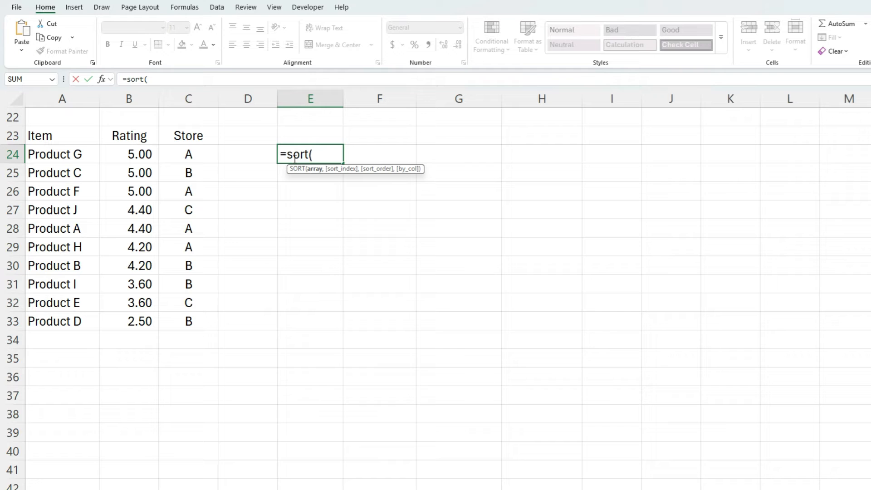
{"action": "key", "text": "BackSpace"}
{"action": "type", "text": "by"}
{"action": "key", "text": "Tab"}
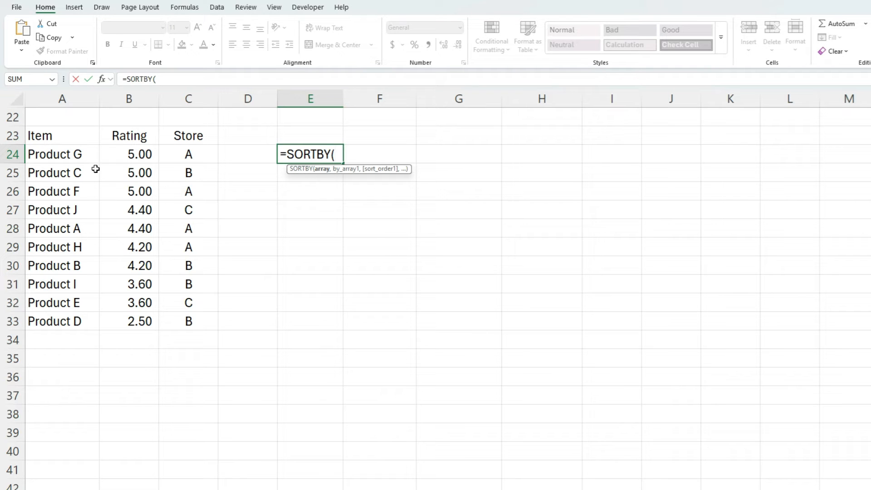
{"action": "left_click", "coordinate": [80, 155]}
{"action": "left_click_drag", "start_coordinate": [73, 242], "coordinate": [72, 320]}
{"action": "type", "text": ","}
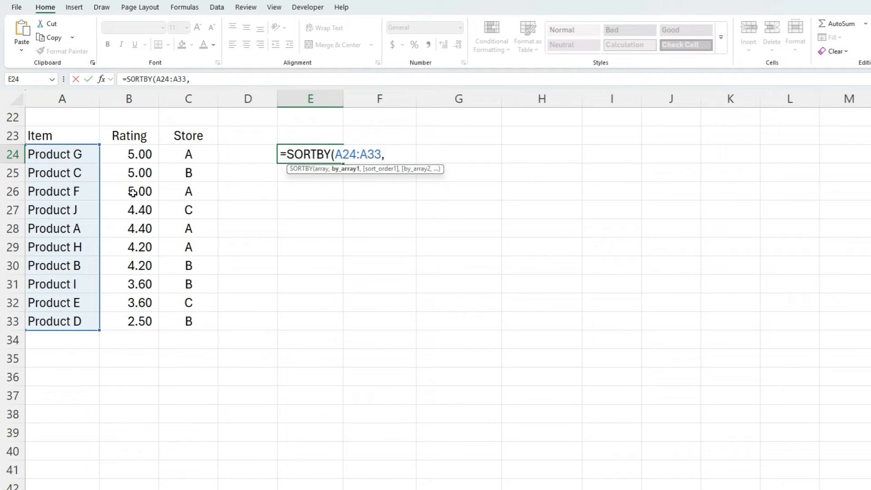
{"action": "left_click_drag", "start_coordinate": [145, 154], "coordinate": [144, 322]}
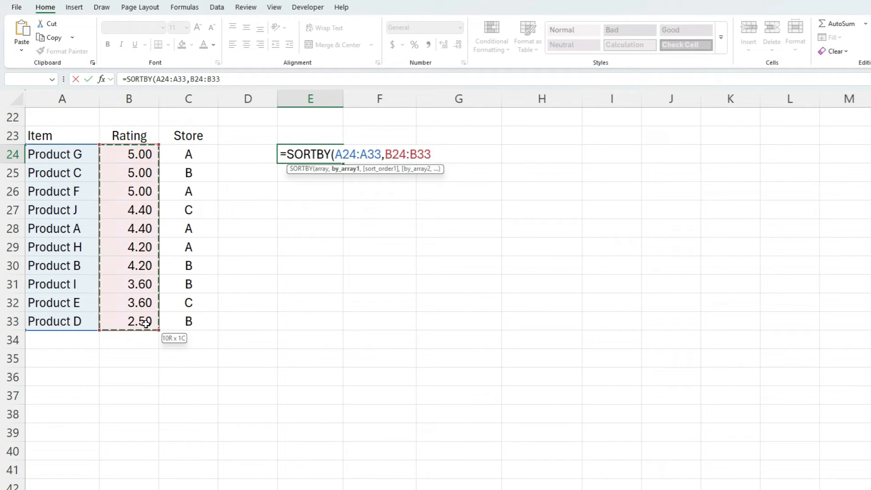
{"action": "type", "text": ","}
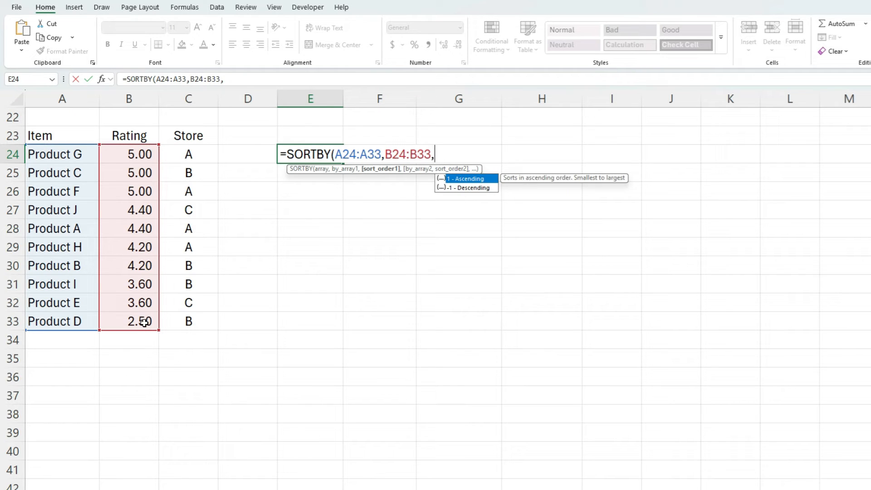
{"action": "type", "text": "-1)"}
{"action": "key", "text": "Return"}
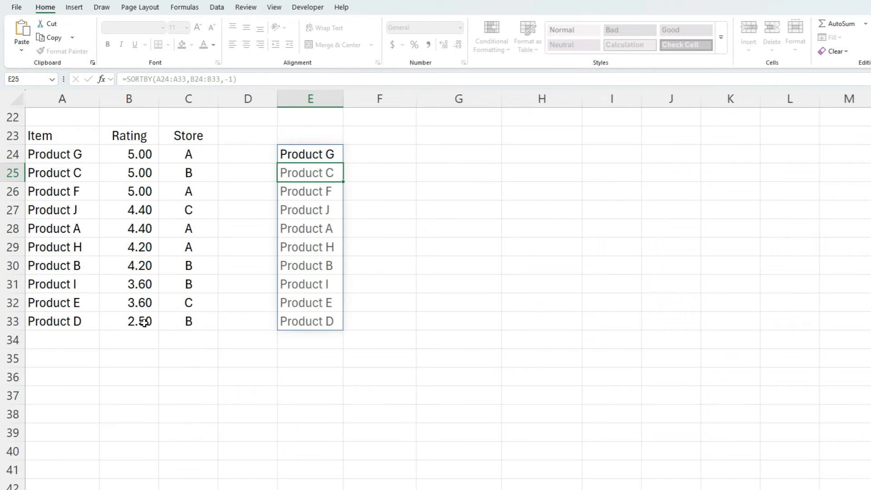
Extend E24's formula with a second sort key C24:C33 in ascending order, giving =SORTBY(A24:A33,B24:B33,-1,C24:C33,1).
{"action": "key", "text": "Up"}
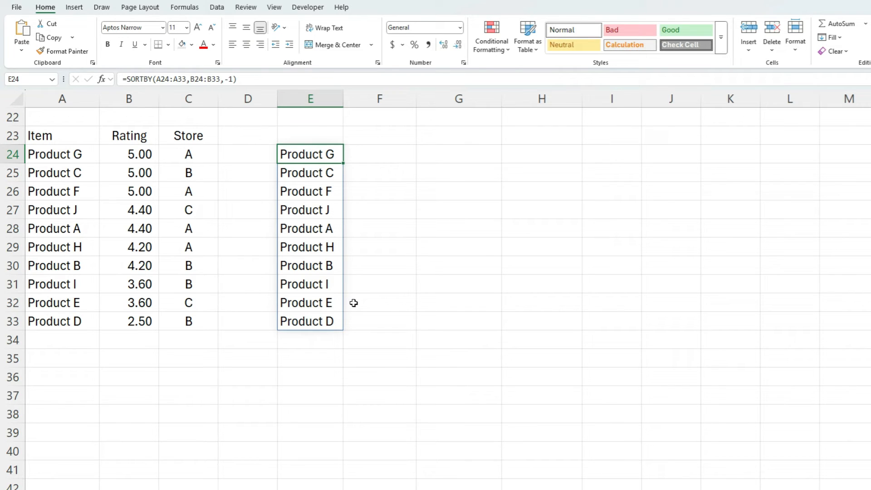
{"action": "left_click", "coordinate": [251, 79]}
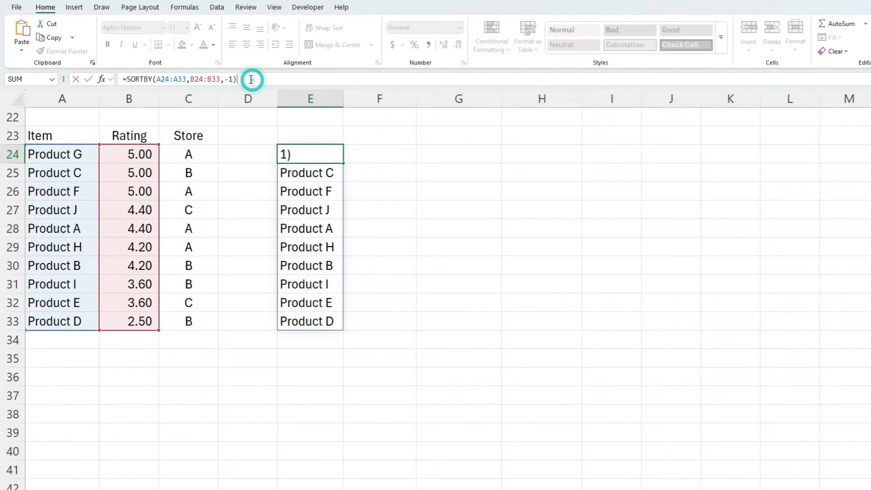
{"action": "key", "text": "BackSpace"}
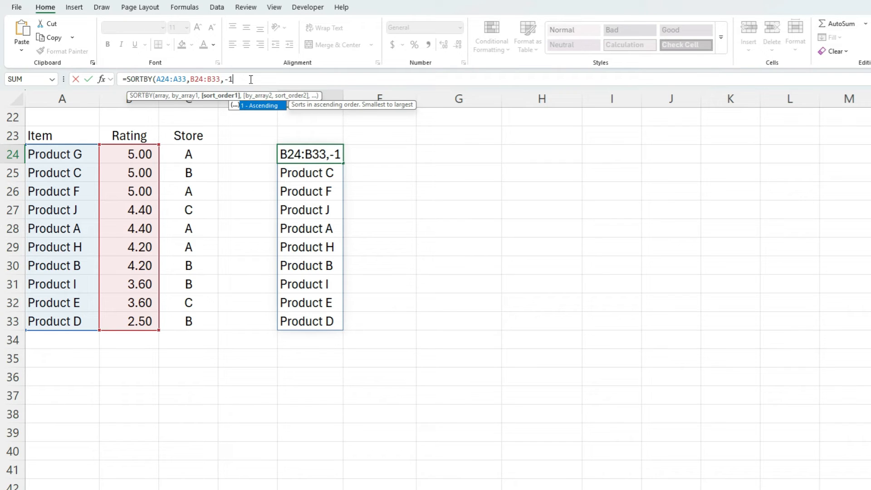
{"action": "type", "text": ","}
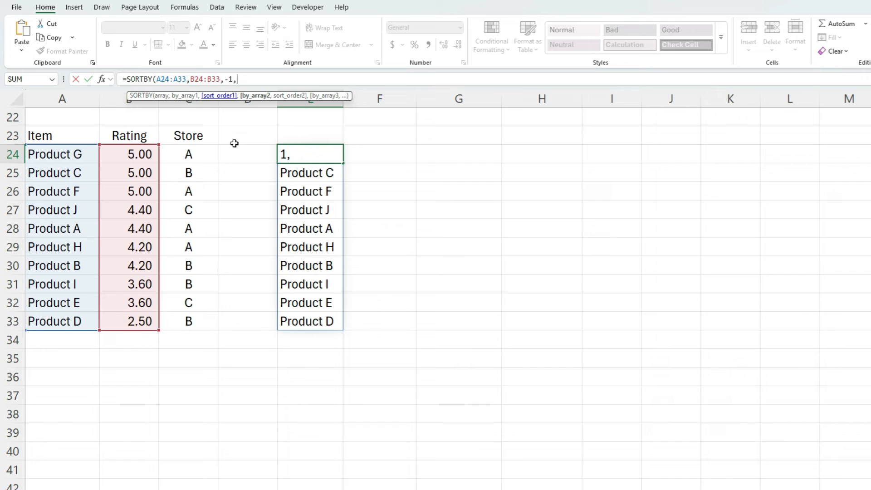
{"action": "left_click_drag", "start_coordinate": [193, 155], "coordinate": [191, 317]}
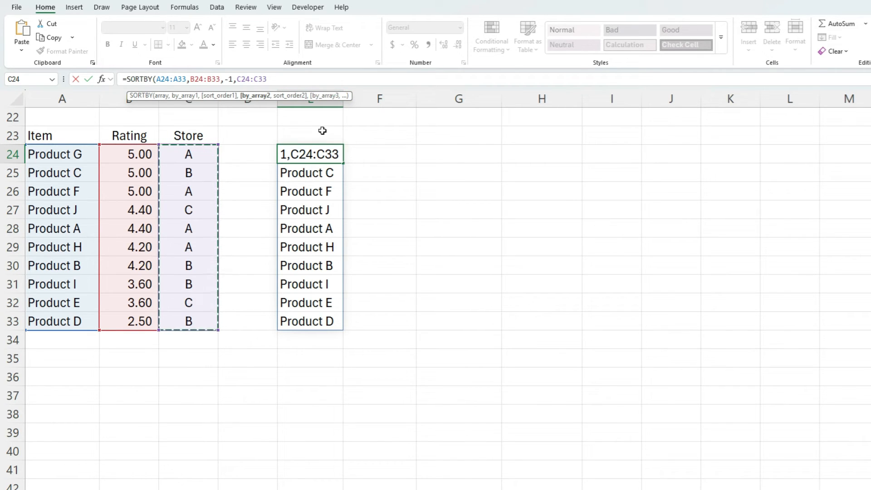
{"action": "type", "text": ","}
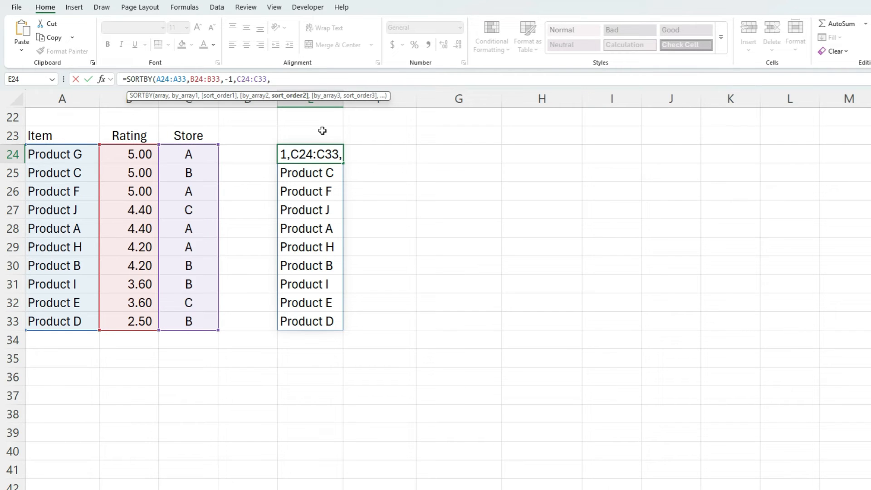
{"action": "type", "text": "1)"}
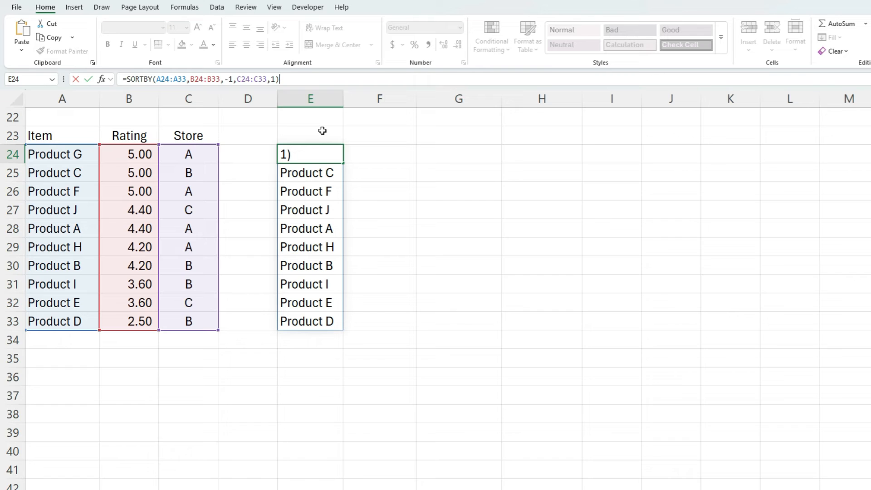
{"action": "key", "text": "Return"}
{"action": "key", "text": "Up"}
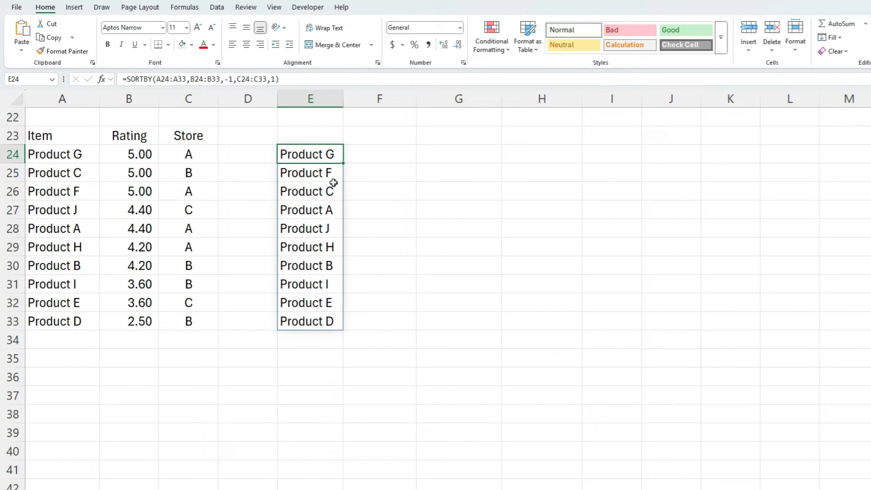
Step through the sorted results in E25 to E32 to compare them with the ratings and stores.
{"action": "left_click", "coordinate": [328, 170]}
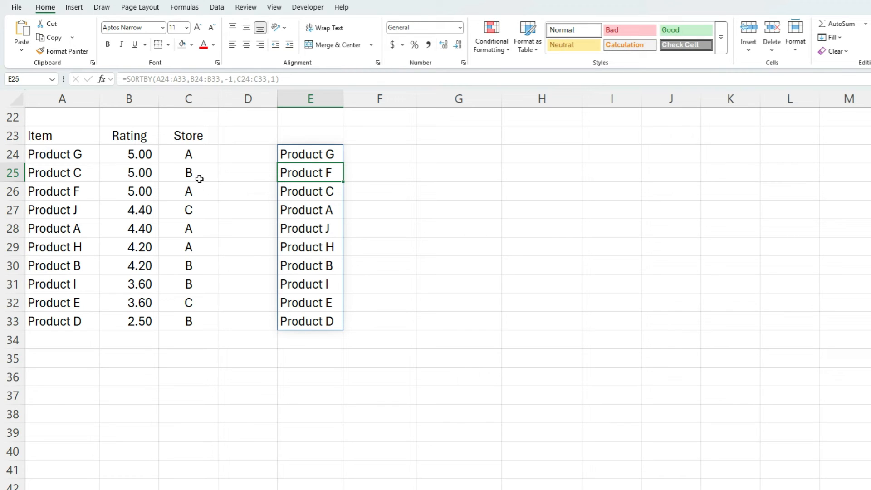
{"action": "left_click", "coordinate": [328, 190]}
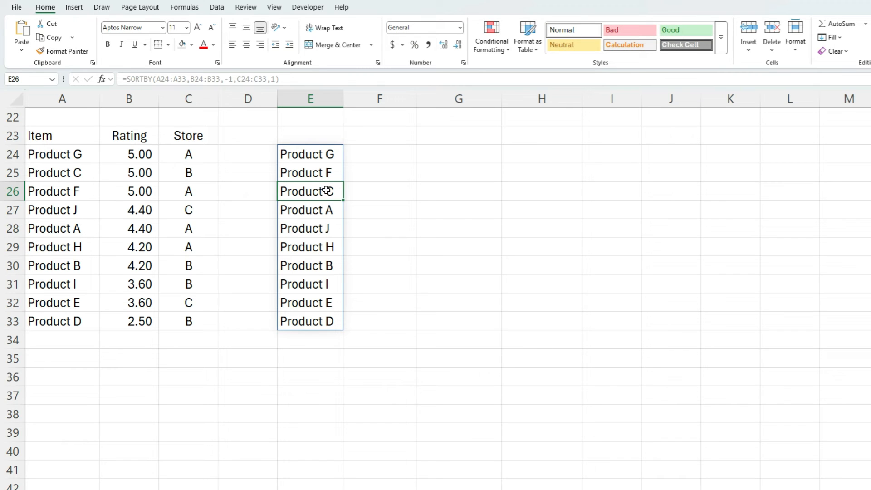
{"action": "left_click", "coordinate": [328, 215]}
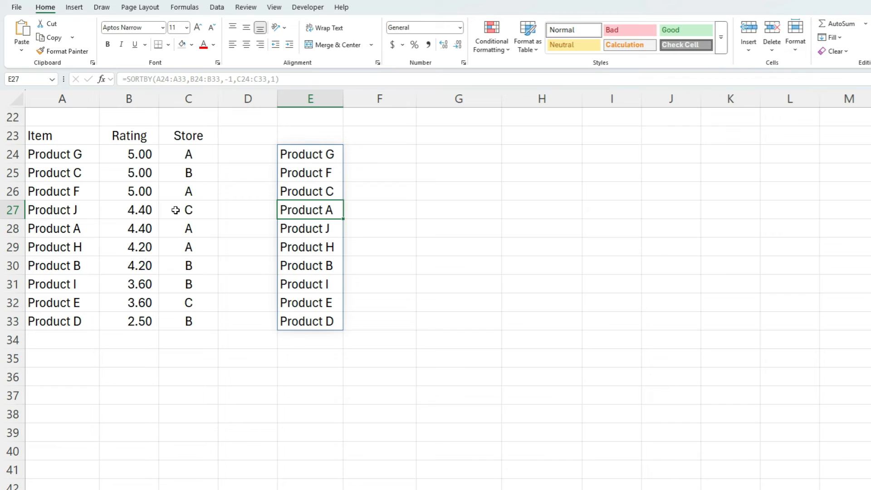
{"action": "left_click", "coordinate": [300, 225]}
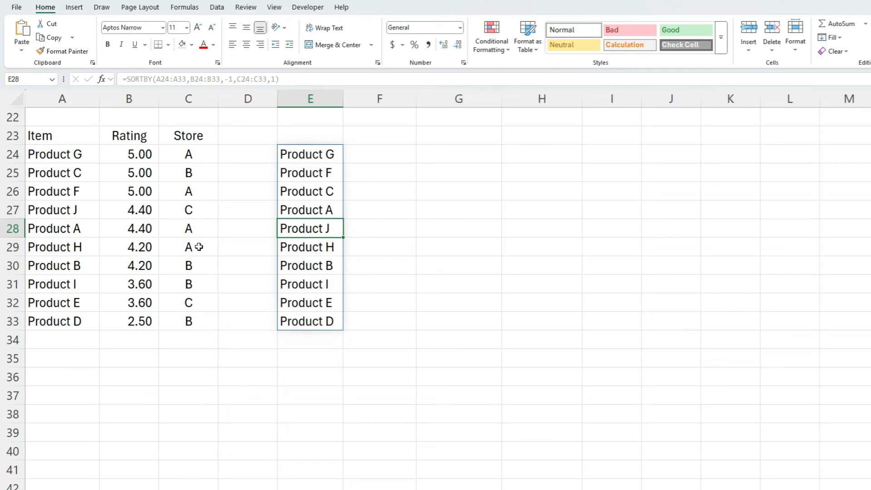
{"action": "left_click", "coordinate": [296, 240]}
{"action": "left_click", "coordinate": [302, 260]}
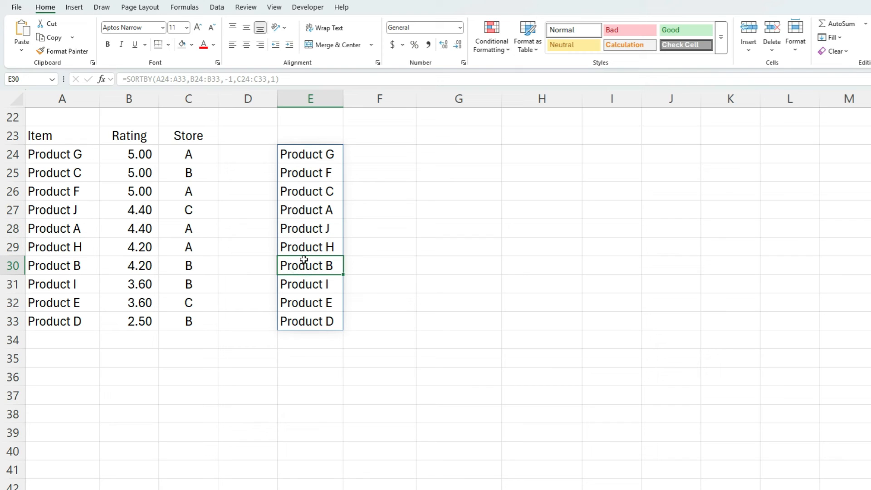
{"action": "left_click", "coordinate": [317, 285]}
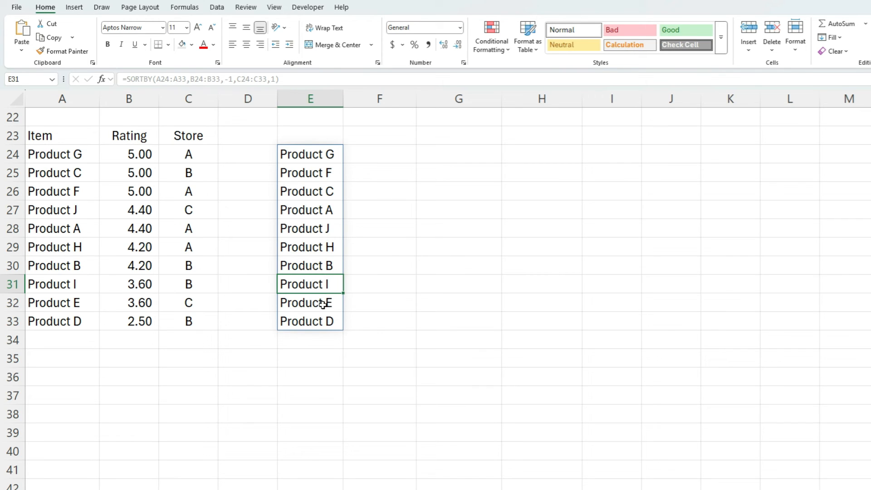
{"action": "left_click", "coordinate": [322, 303]}
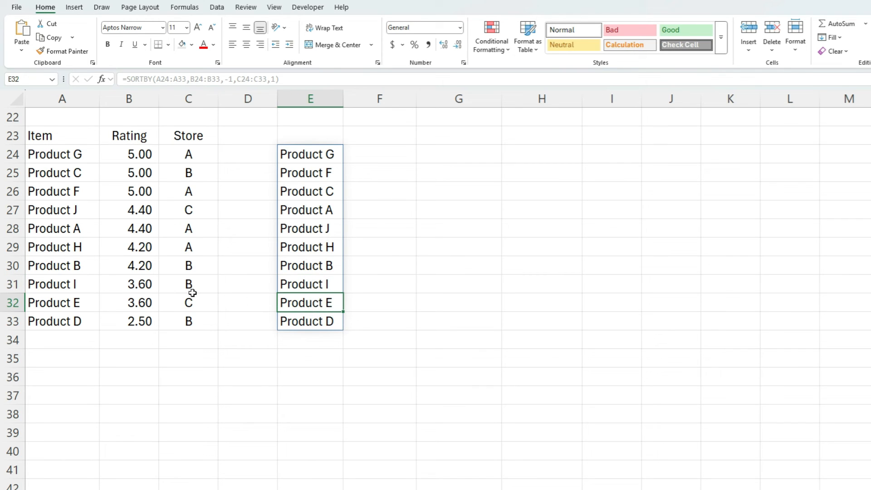
Change E24's second sort order to -1 so stores sort in descending order: =SORTBY(A24:A33,B24:B33,-1,C24:C33,-1).
{"action": "left_click", "coordinate": [319, 154]}
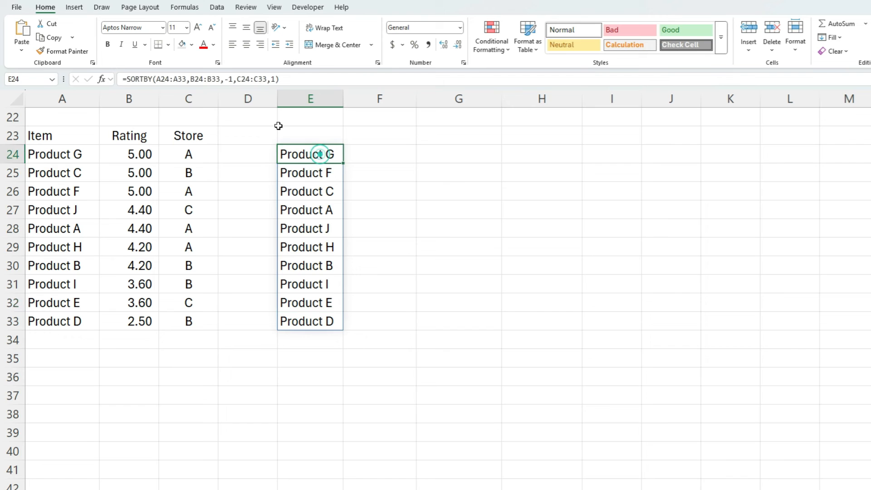
{"action": "left_click", "coordinate": [274, 81]}
{"action": "type", "text": "-"}
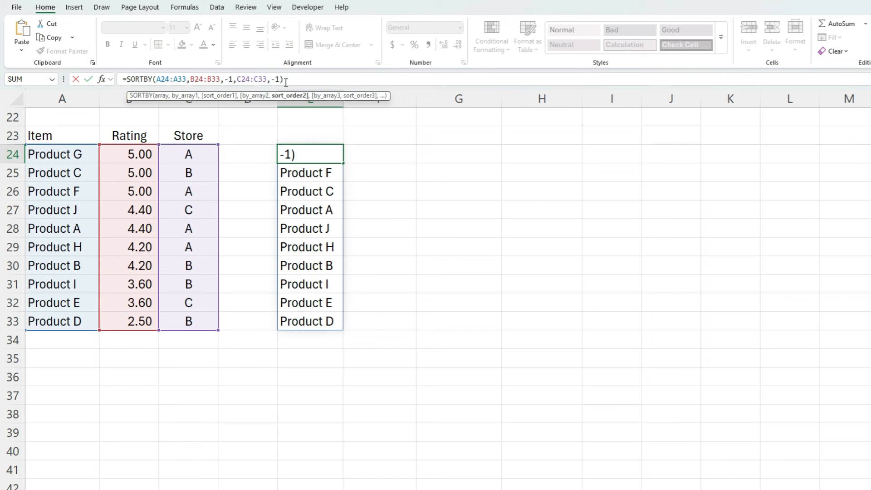
{"action": "key", "text": "Return"}
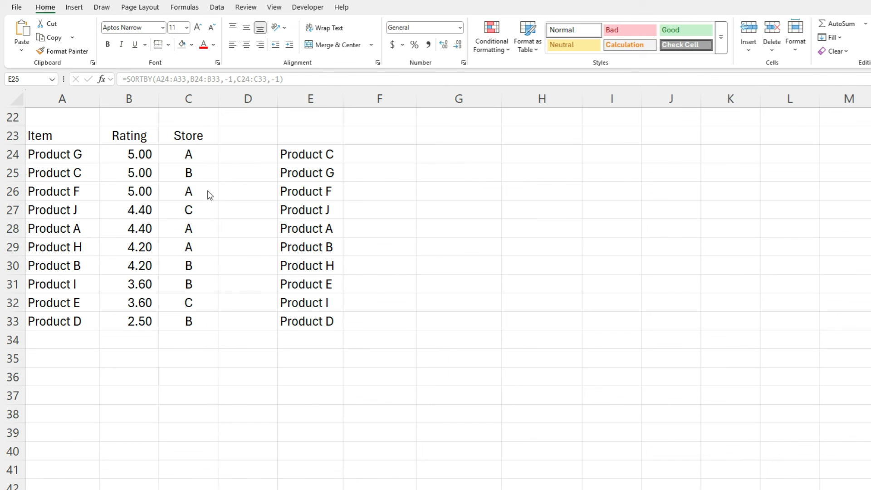
Change Product F's store in C26 to C and reselect E24 to check the re-sorted list.
{"action": "left_click", "coordinate": [210, 194]}
{"action": "left_click", "coordinate": [213, 194]}
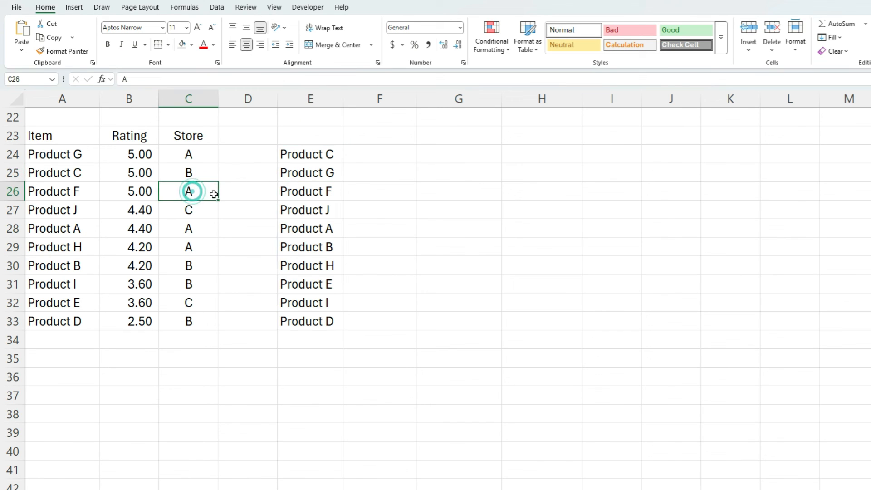
{"action": "type", "text": "C"}
{"action": "key", "text": "Return"}
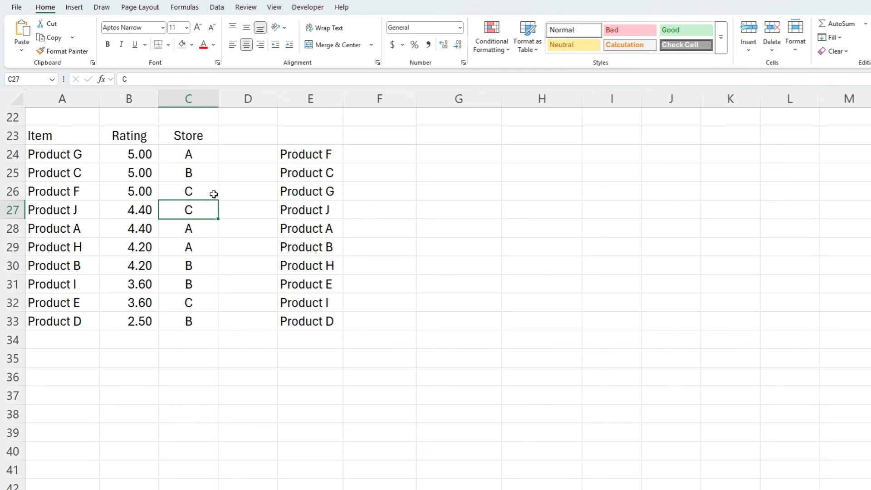
{"action": "left_click", "coordinate": [323, 154]}
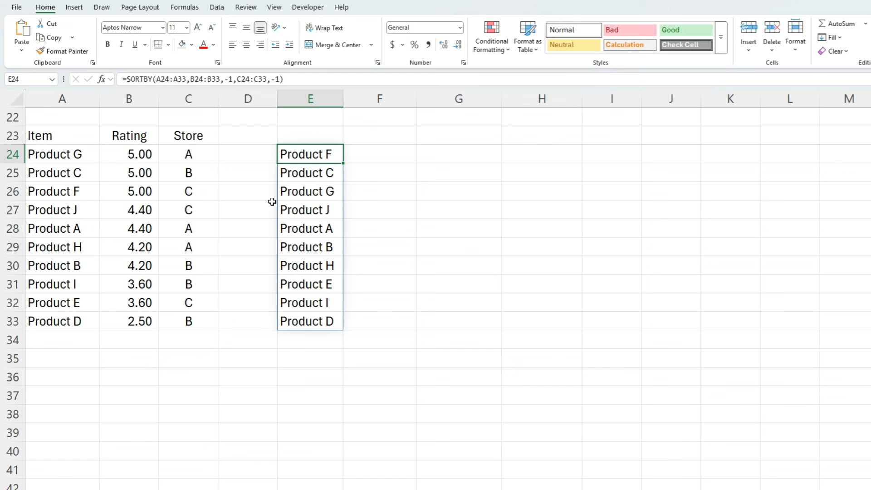
{"action": "left_click", "coordinate": [217, 7]}
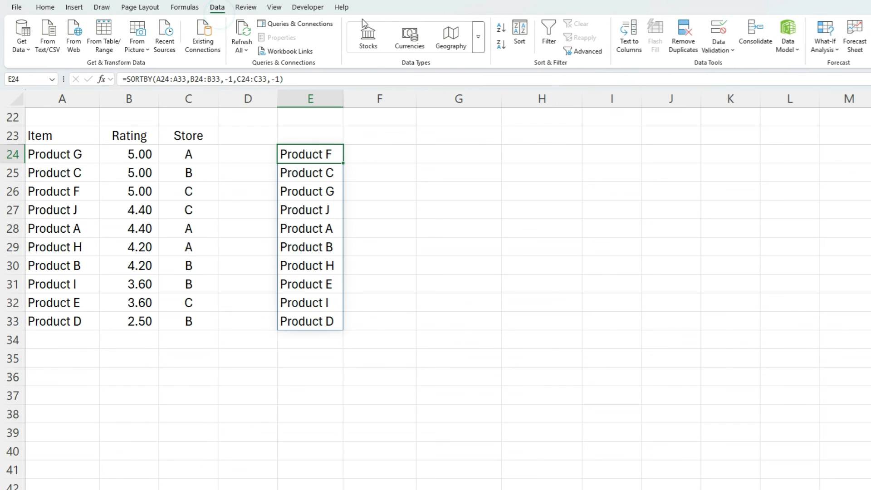